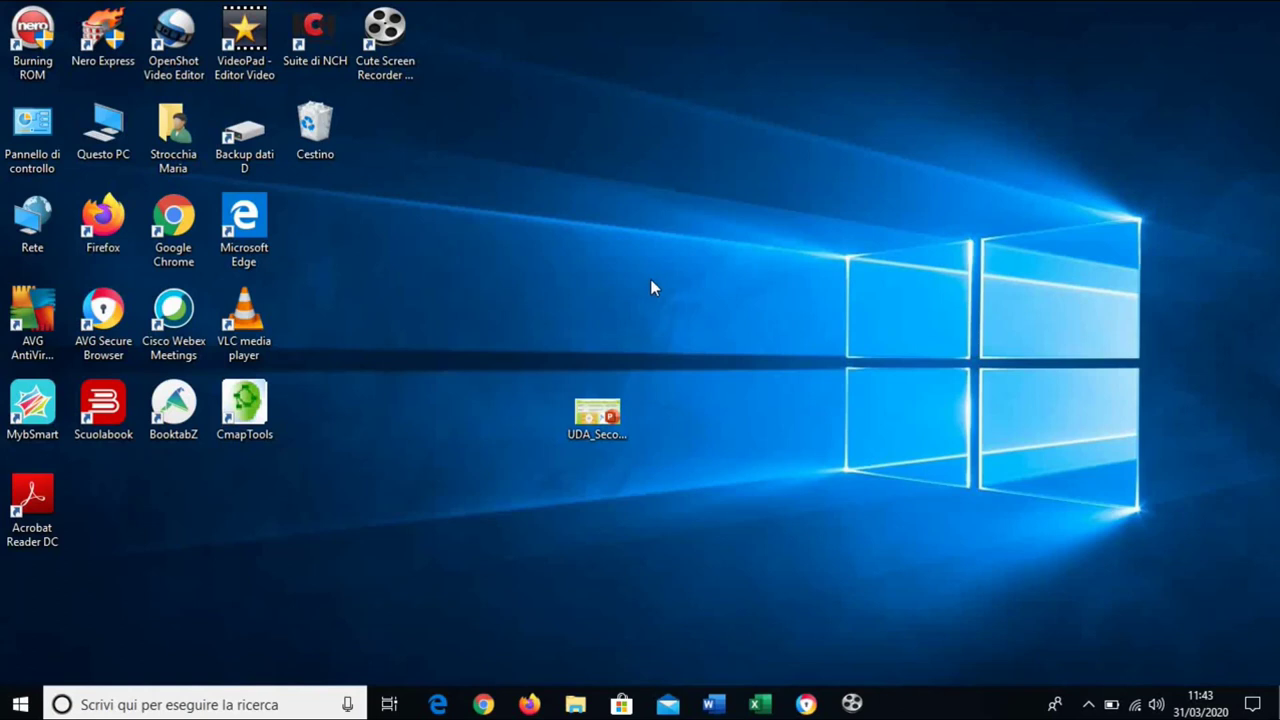
Open UDA_Secondaria_II_grado from the desktop and display the Presentazione ribbon.
double_click(606, 415)
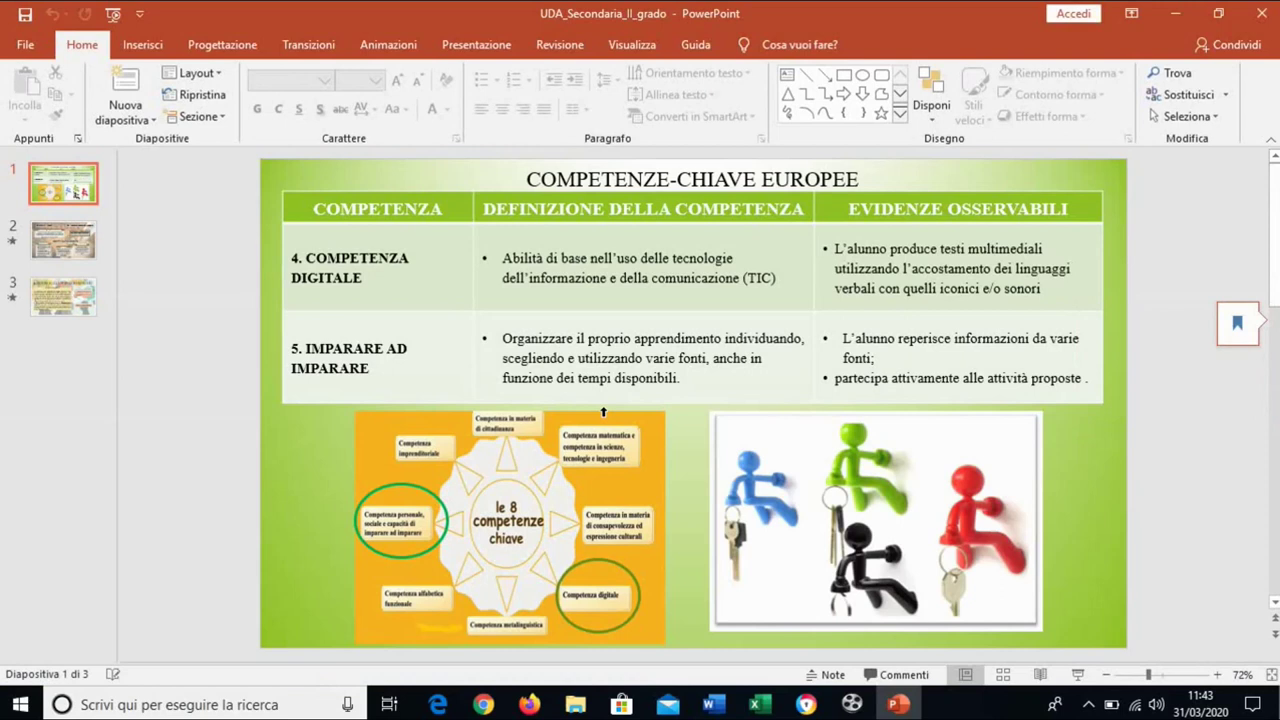
left_click(500, 45)
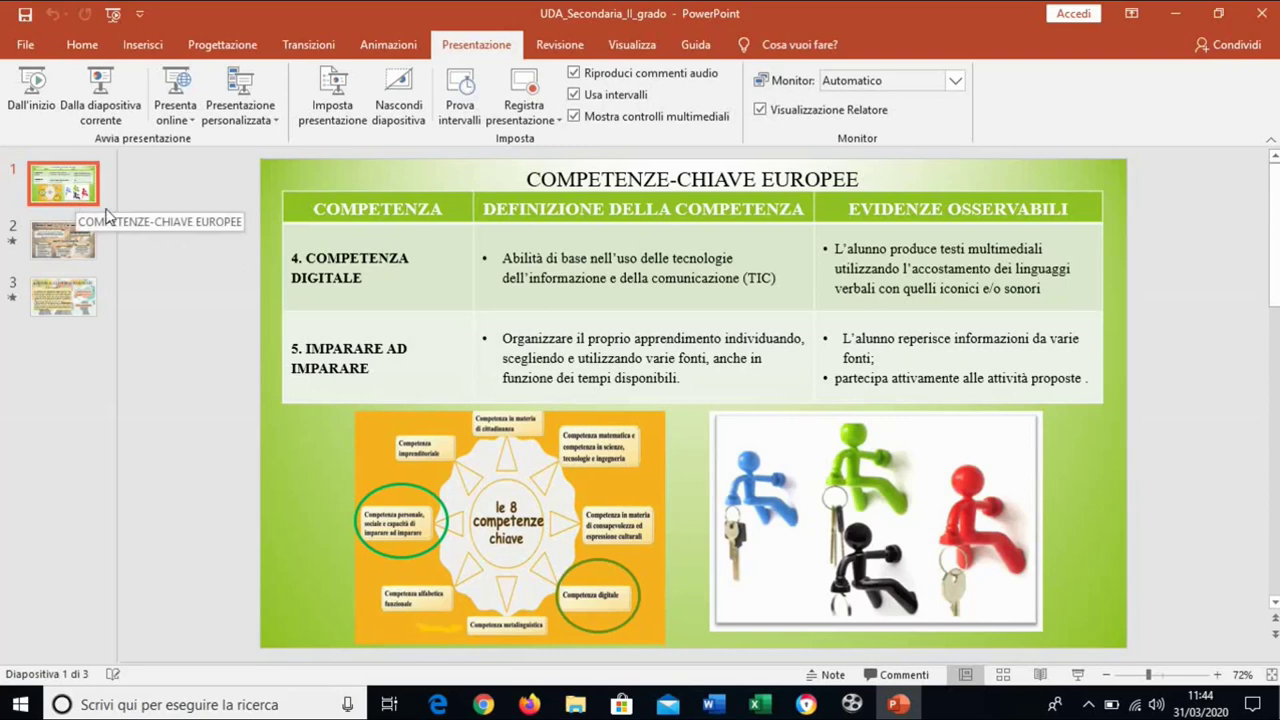
Go to slide 3, MATRICE PEDAGOGICA, and look over the Registra presentazione choices.
left_click(74, 306)
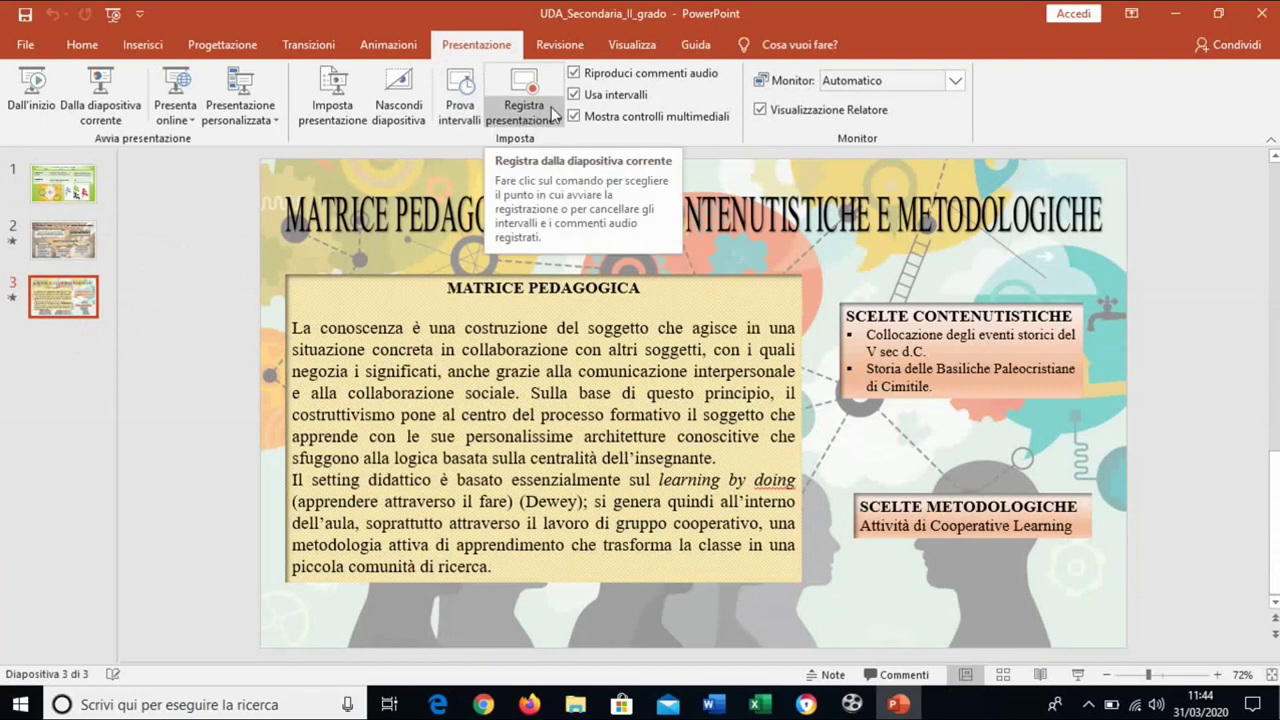
left_click(551, 114)
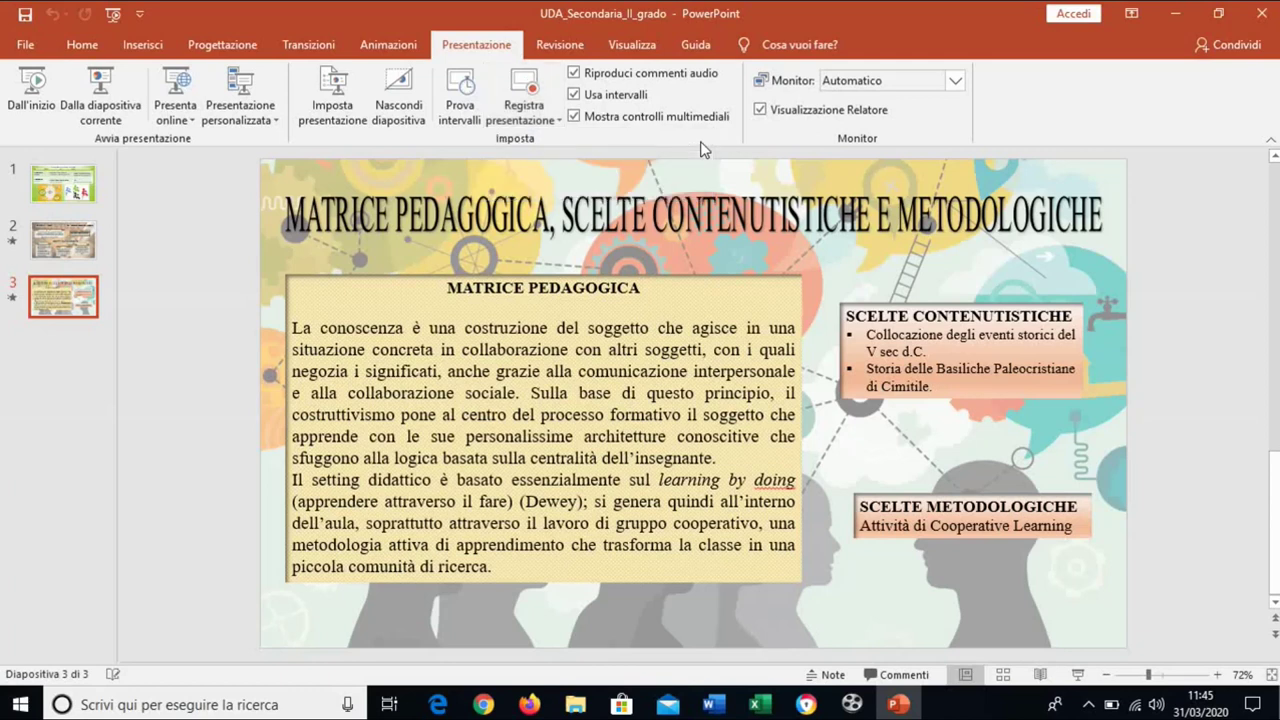
Record the slide show from the beginning, with both timings and narration enabled.
left_click(554, 118)
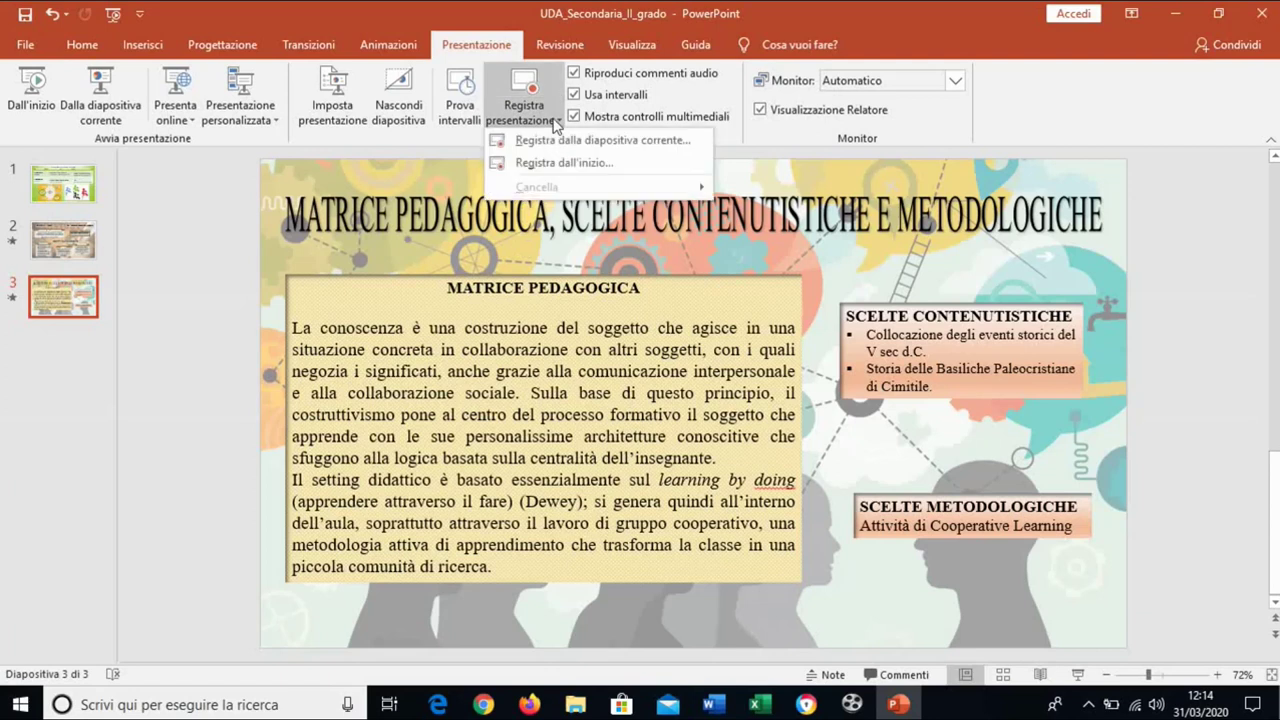
left_click(639, 165)
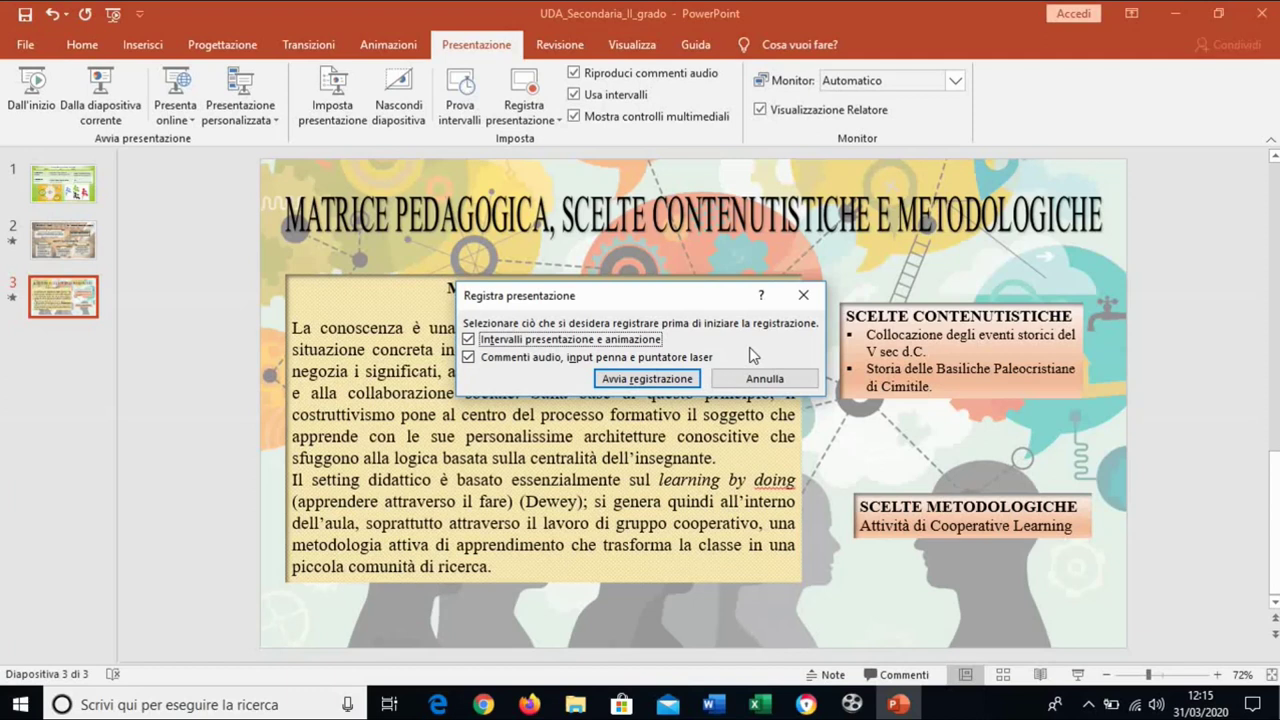
left_click(696, 385)
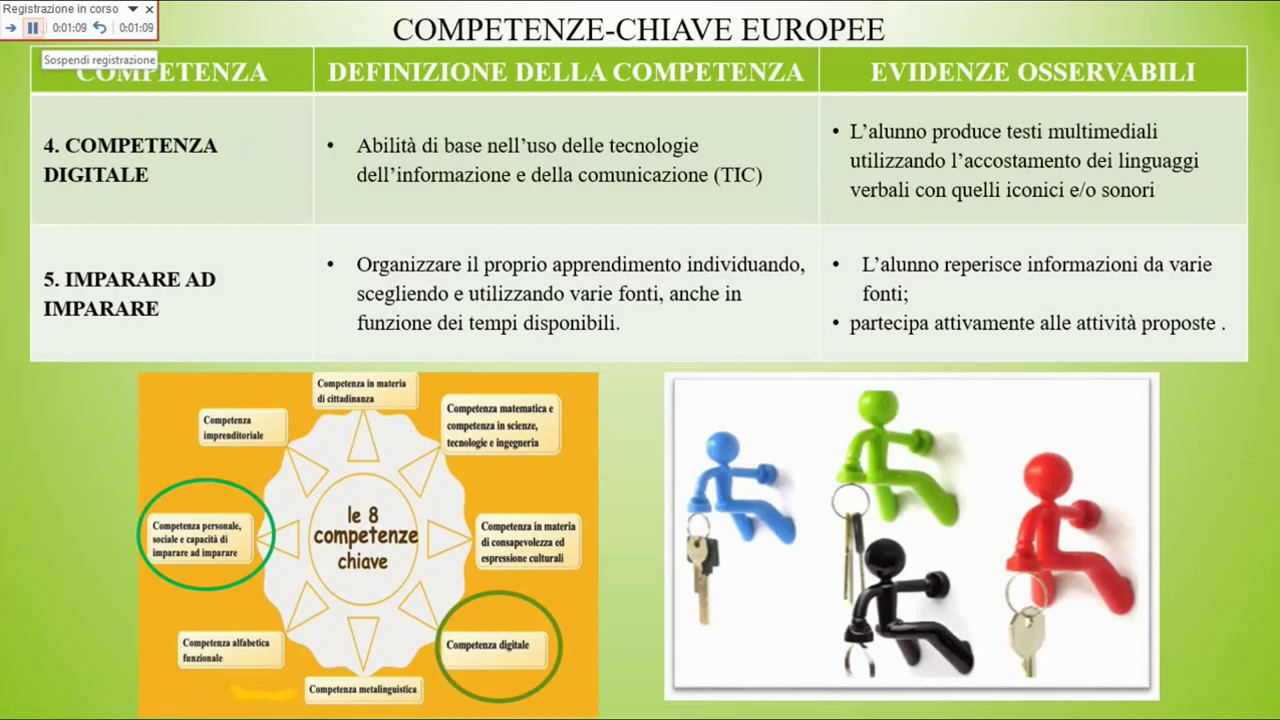
Pause and resume the recording, then redo the first slide's narration with Ripeti.
left_click(33, 27)
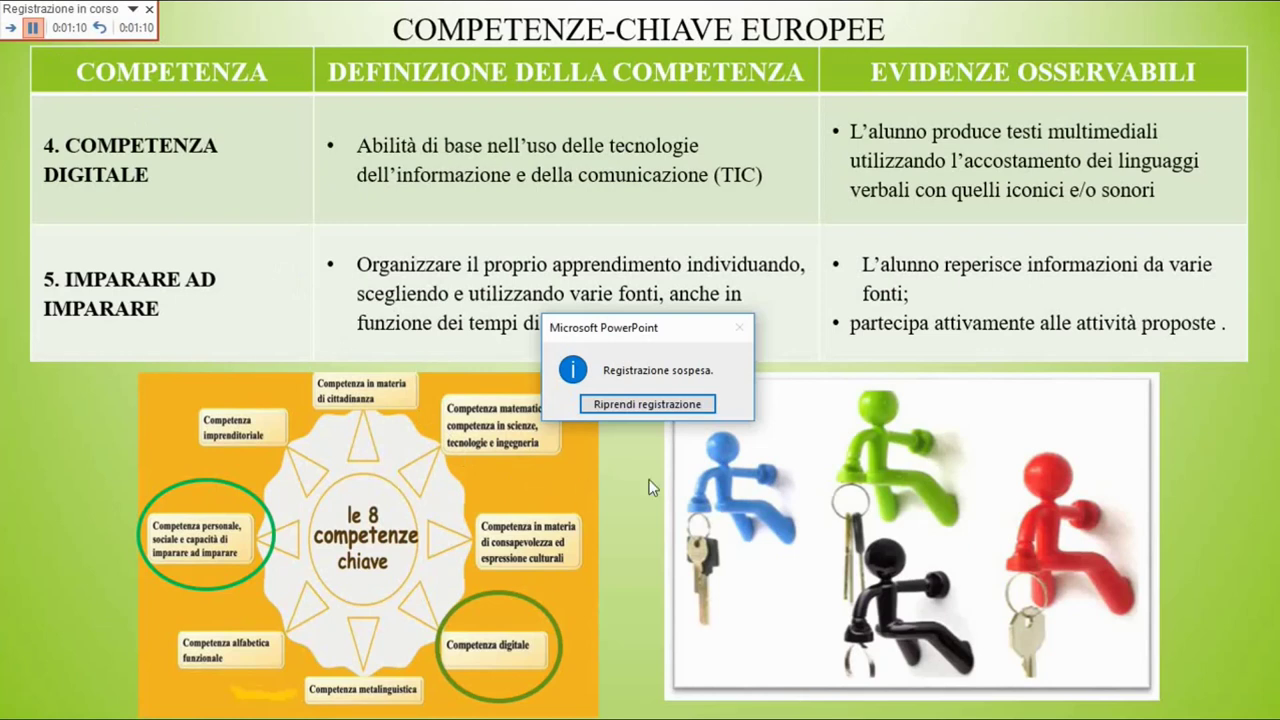
left_click(709, 406)
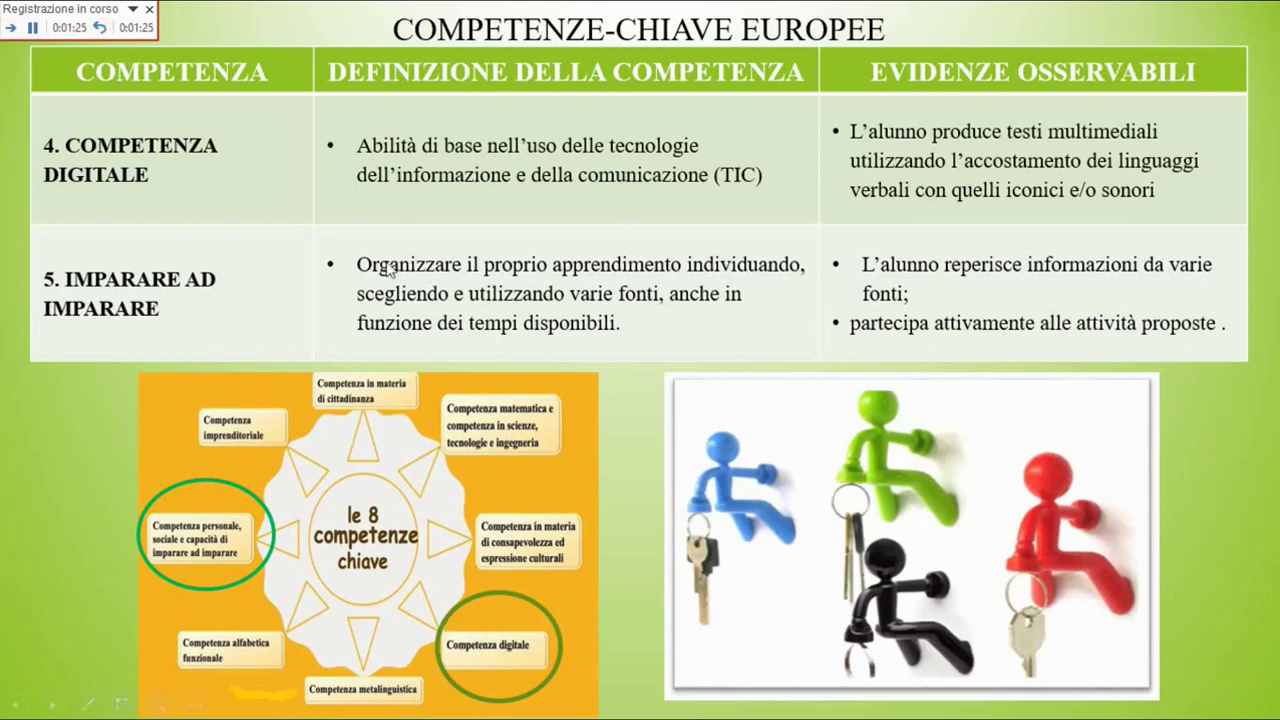
left_click(100, 28)
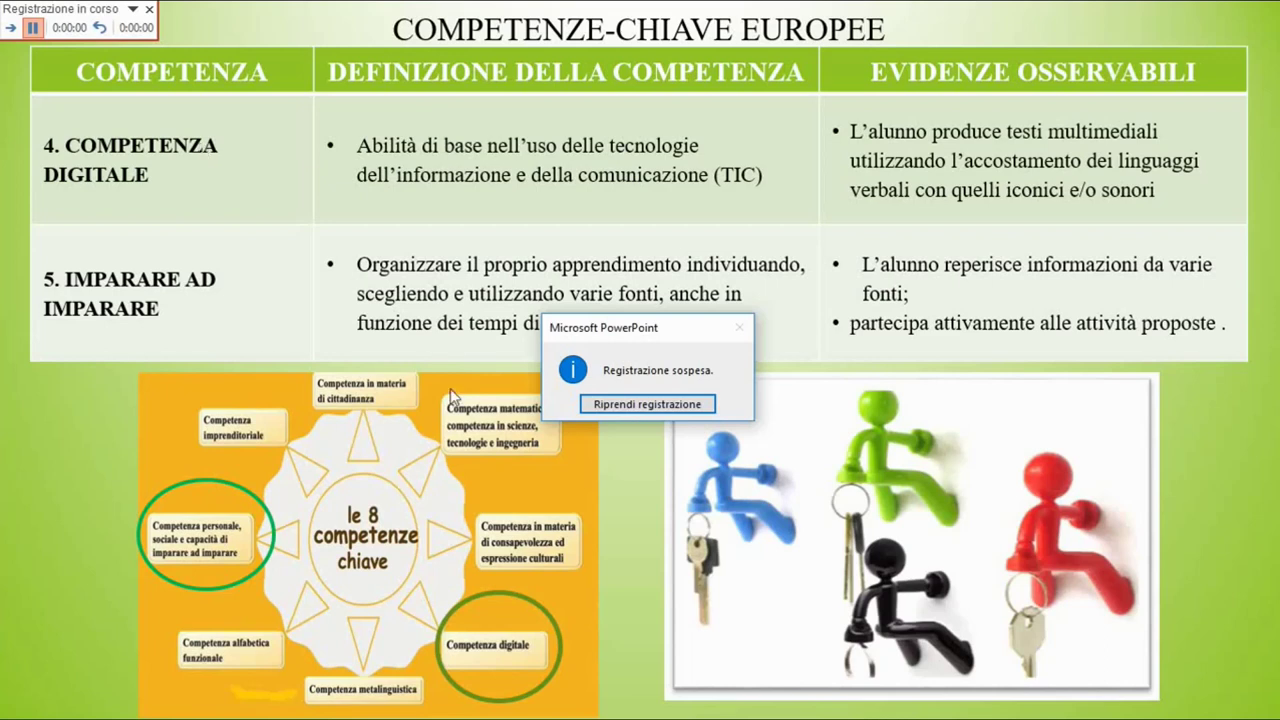
Resume recording and narrate the COMPETENZE-CHIAVE EUROPEE table slide.
left_click(672, 404)
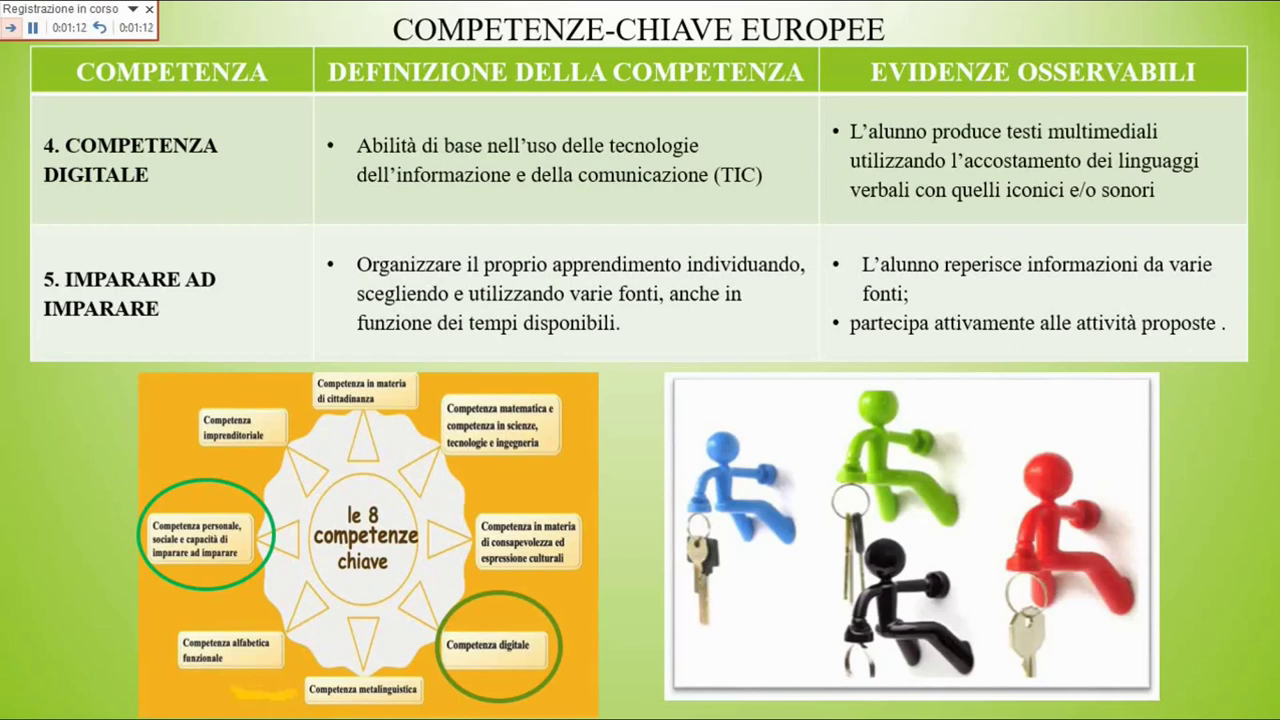
Advance to DISCIPLINA: STORIA and reveal each box, from the title through COMPETENZE.
left_click(11, 27)
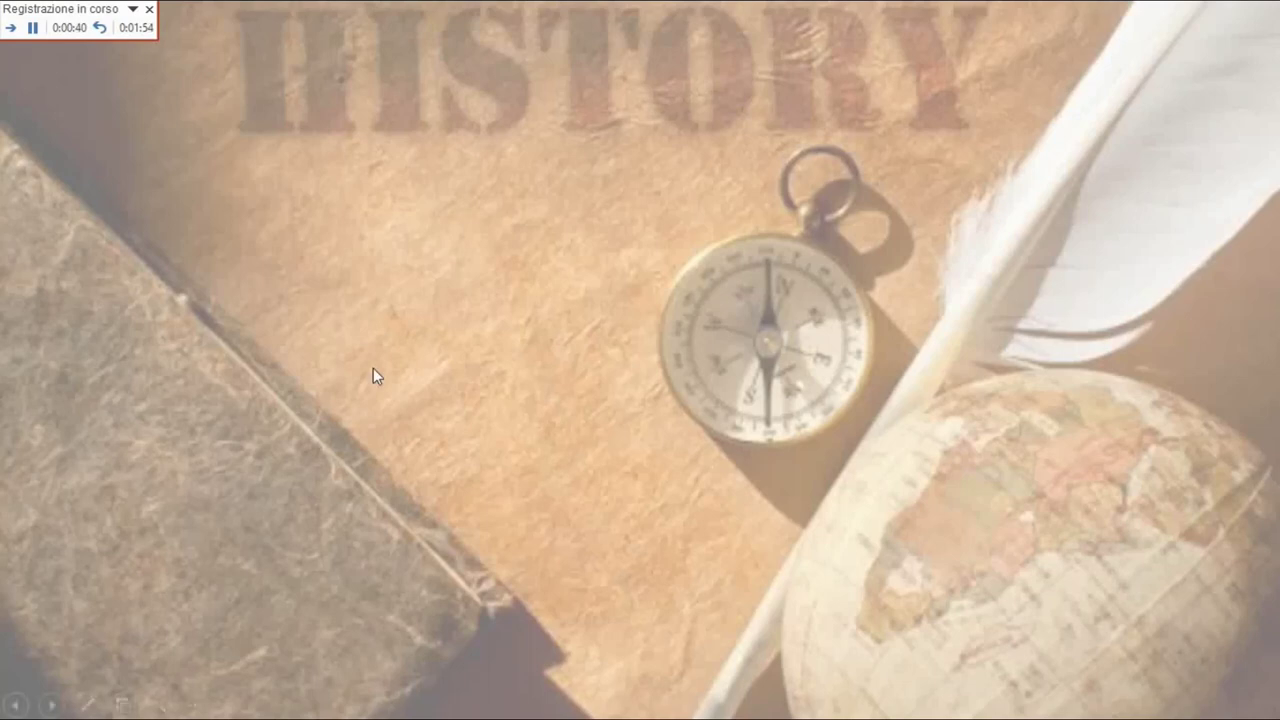
left_click(16, 30)
left_click(16, 30)
left_click(16, 30)
left_click(16, 30)
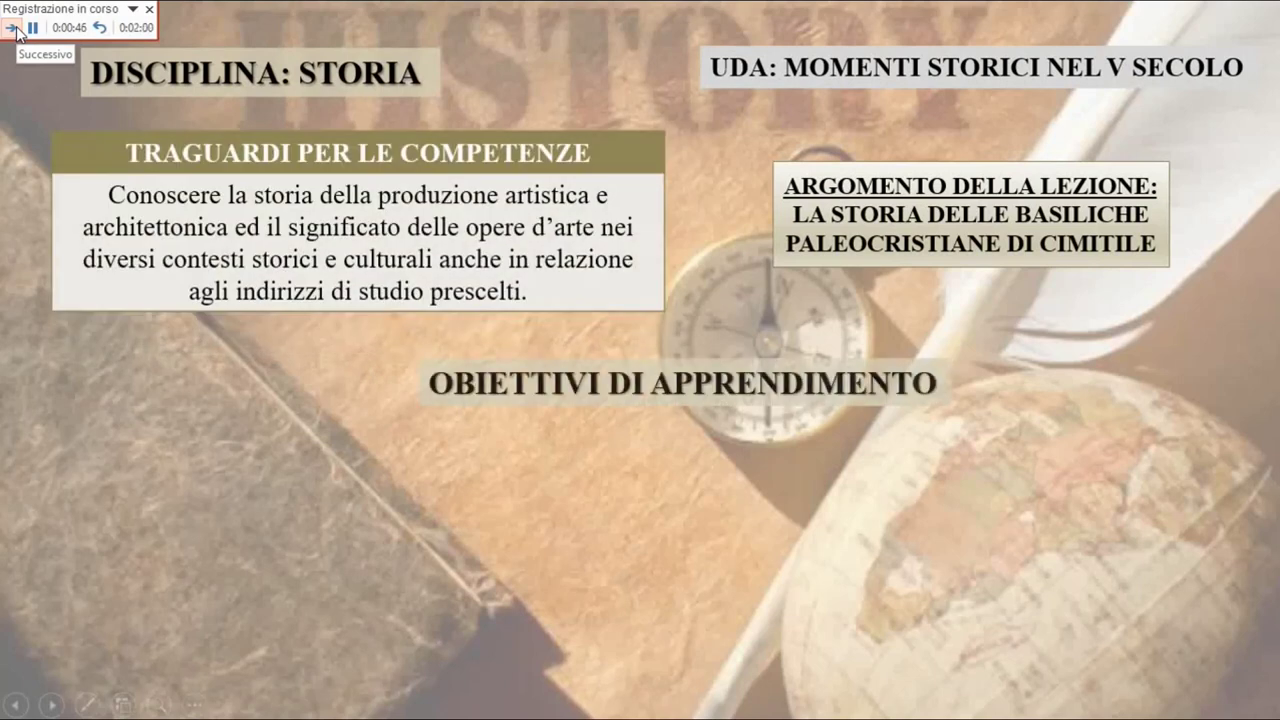
left_click(16, 30)
left_click(12, 28)
left_click(12, 28)
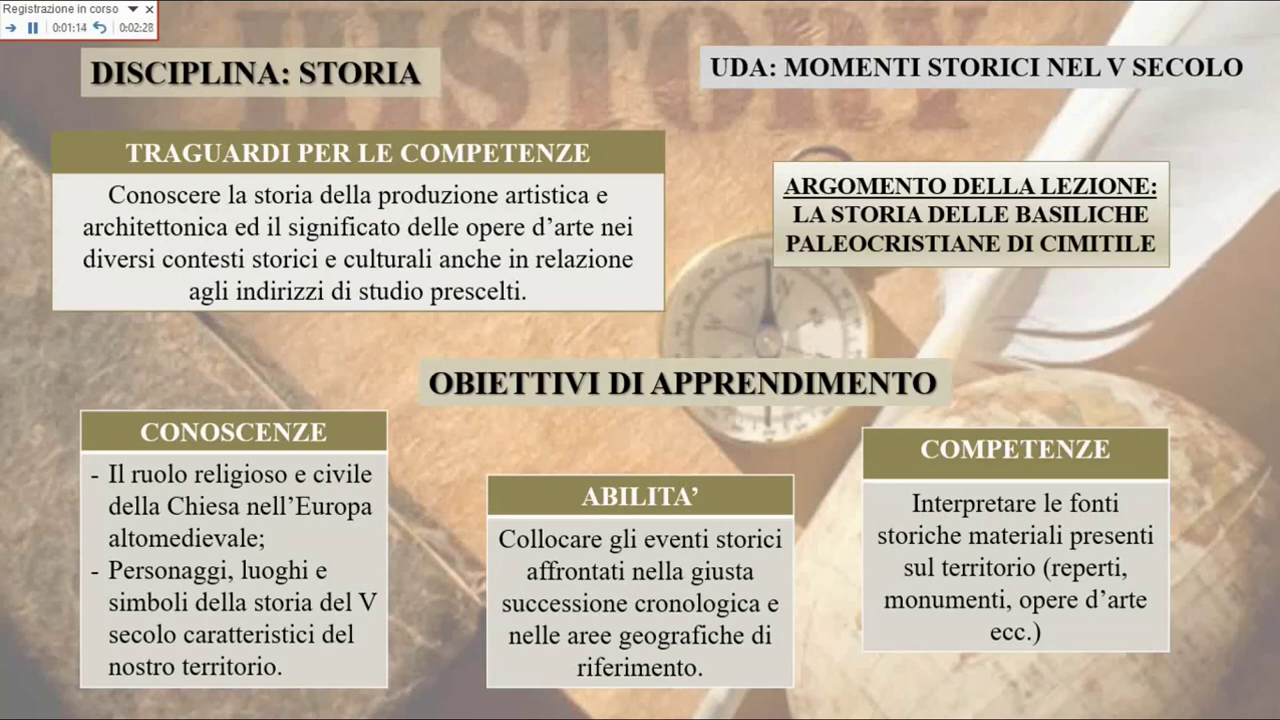
Turn on the laser pointer to indicate OBIETTIVI DI APPRENDIMENTO while narrating.
right_click(634, 380)
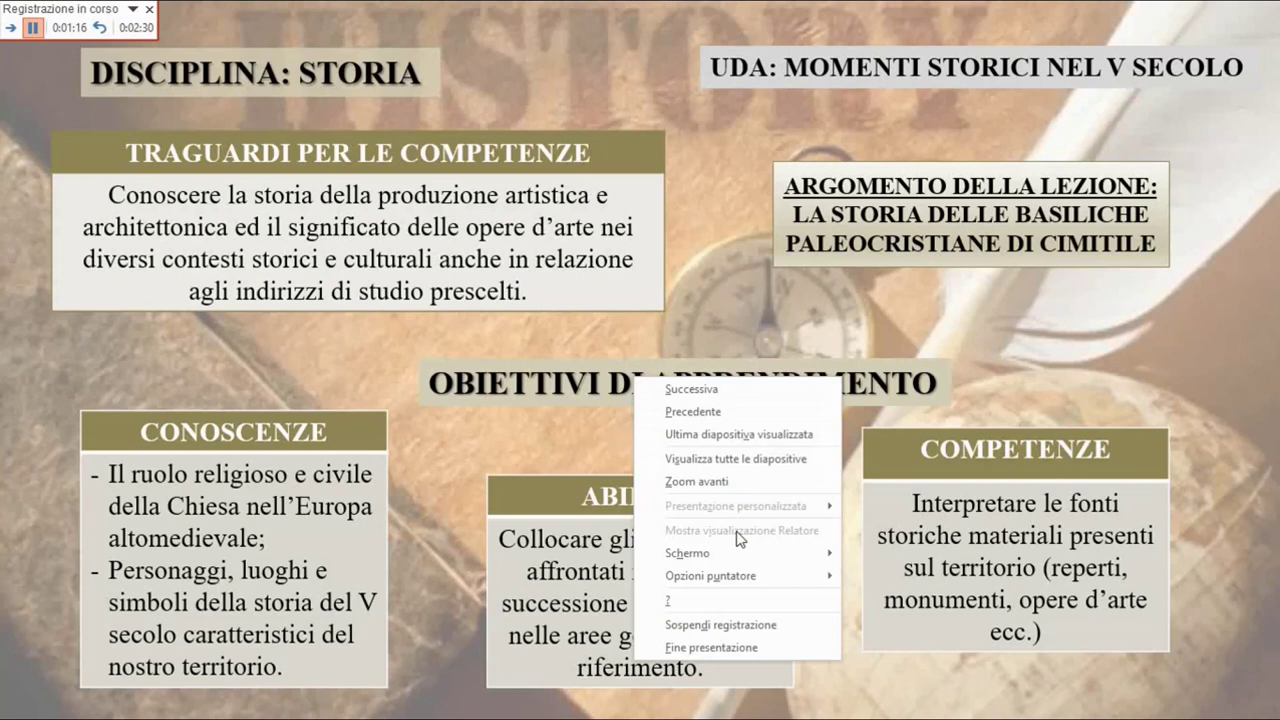
mouse_move(739, 578)
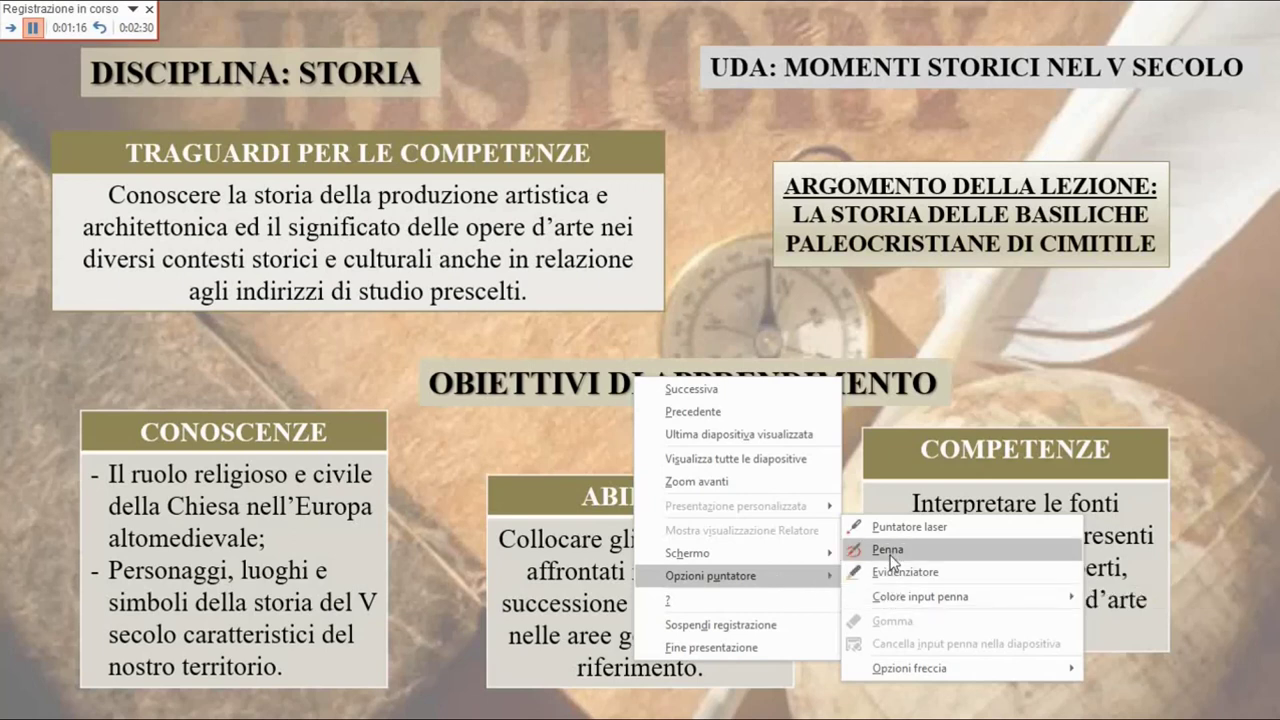
left_click(977, 537)
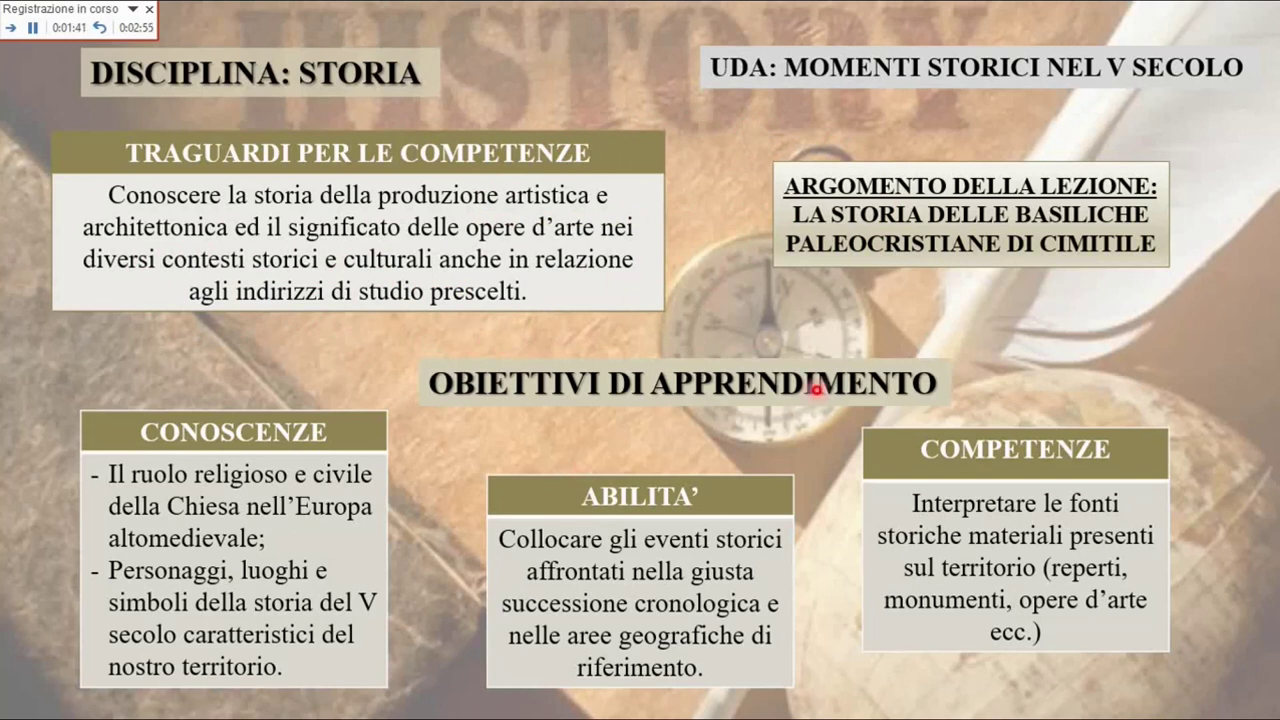
With the red pen, circle OBIETTIVI, underline CIMITILE and draw a stroke across the slide.
right_click(697, 315)
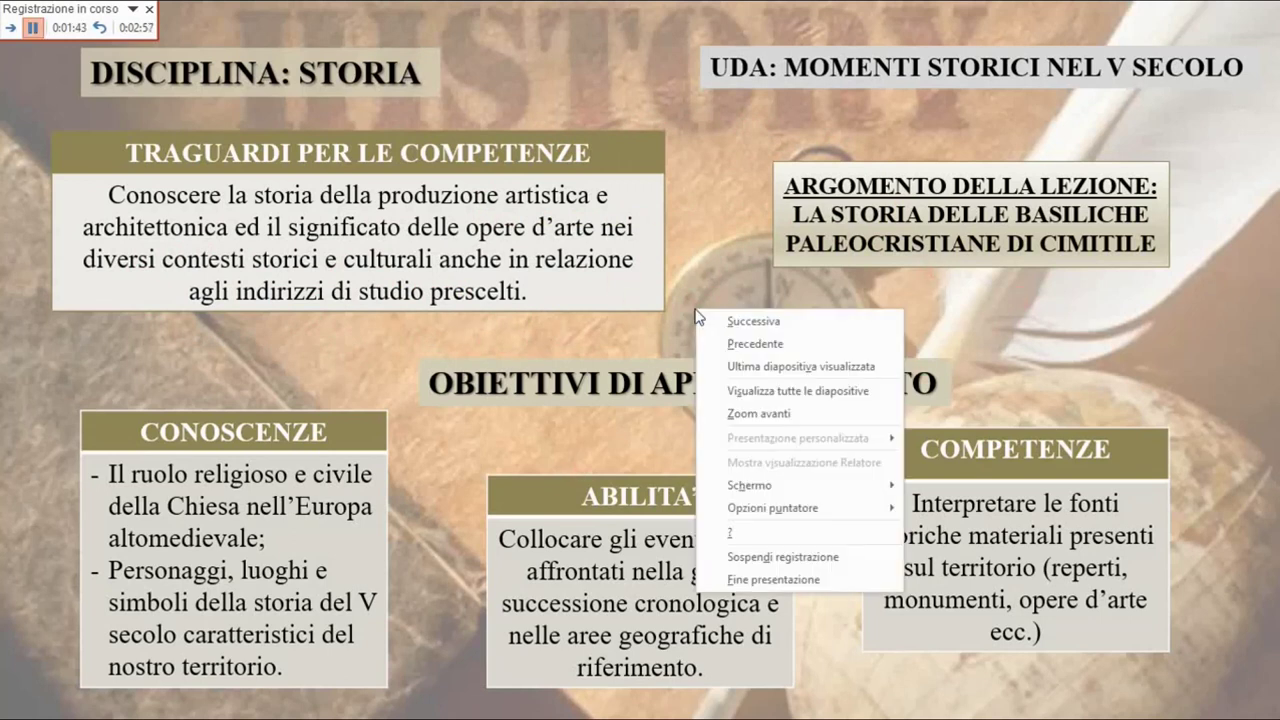
mouse_move(790, 508)
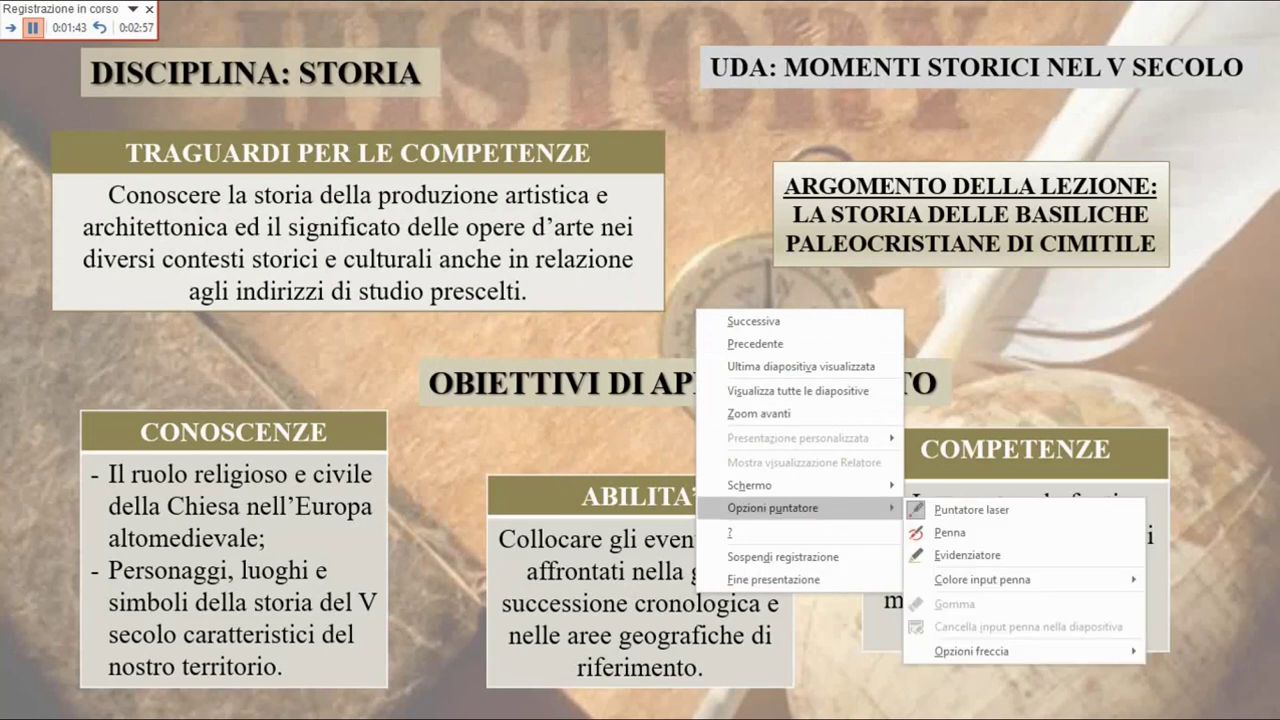
left_click(955, 532)
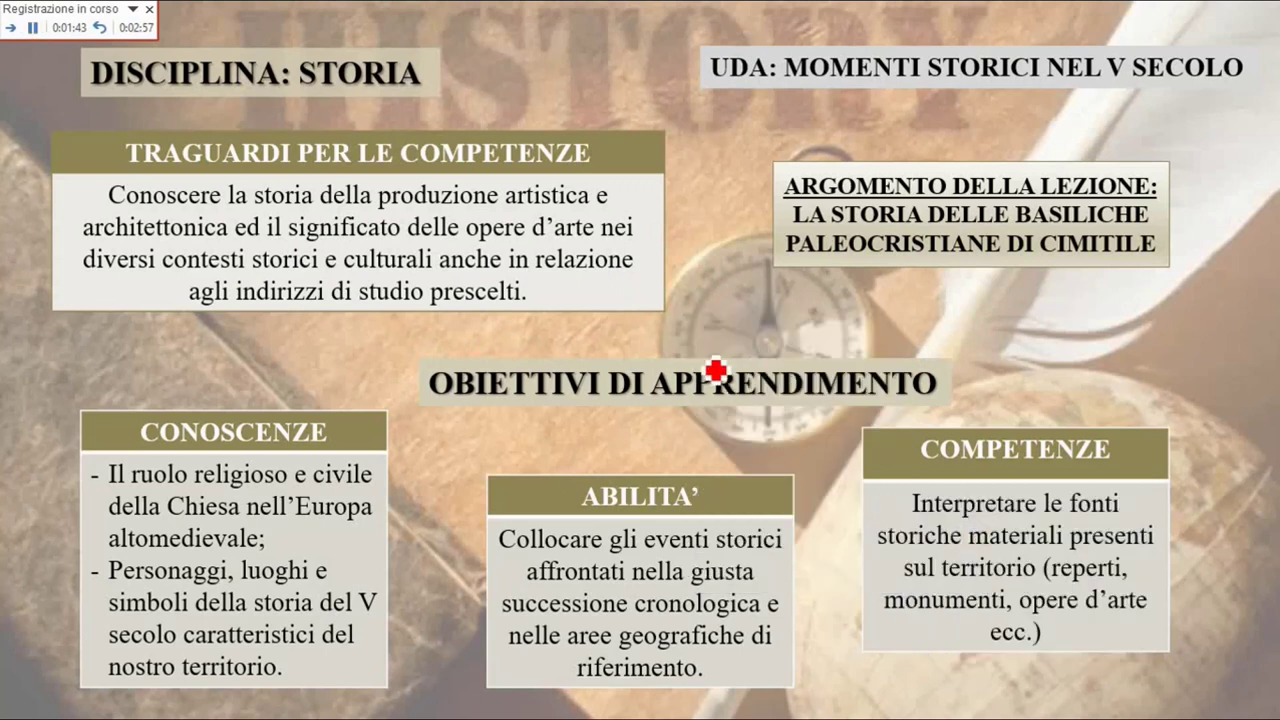
left_click_drag(555, 422, 518, 424)
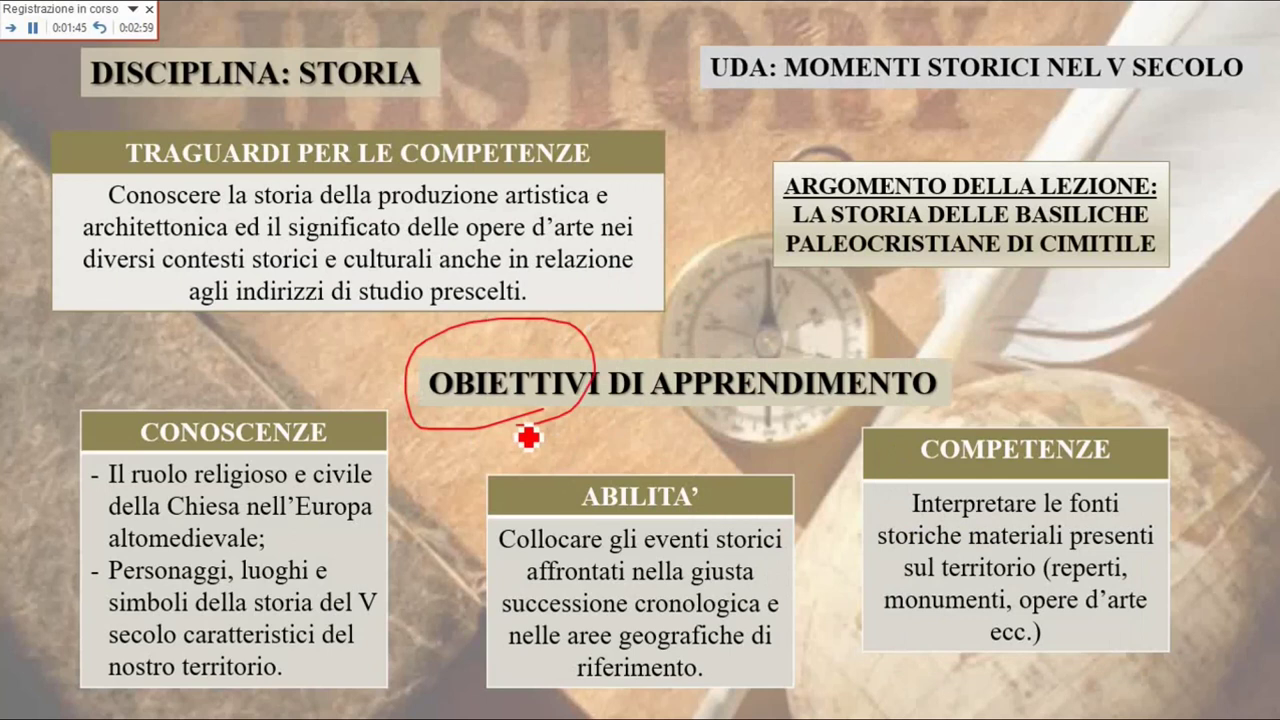
left_click_drag(1045, 262, 1148, 257)
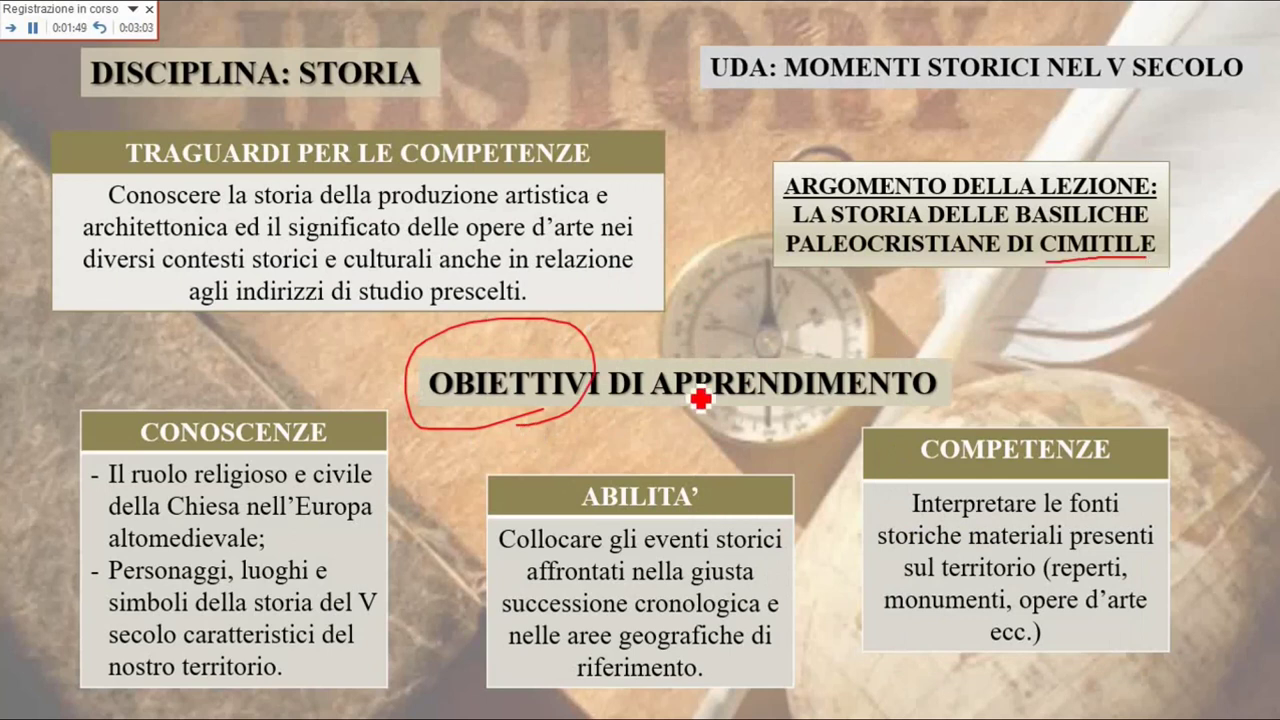
mouse_move(704, 410)
left_mouse_down()
mouse_move(720, 485)
mouse_move(920, 452)
mouse_move(988, 409)
left_mouse_up()
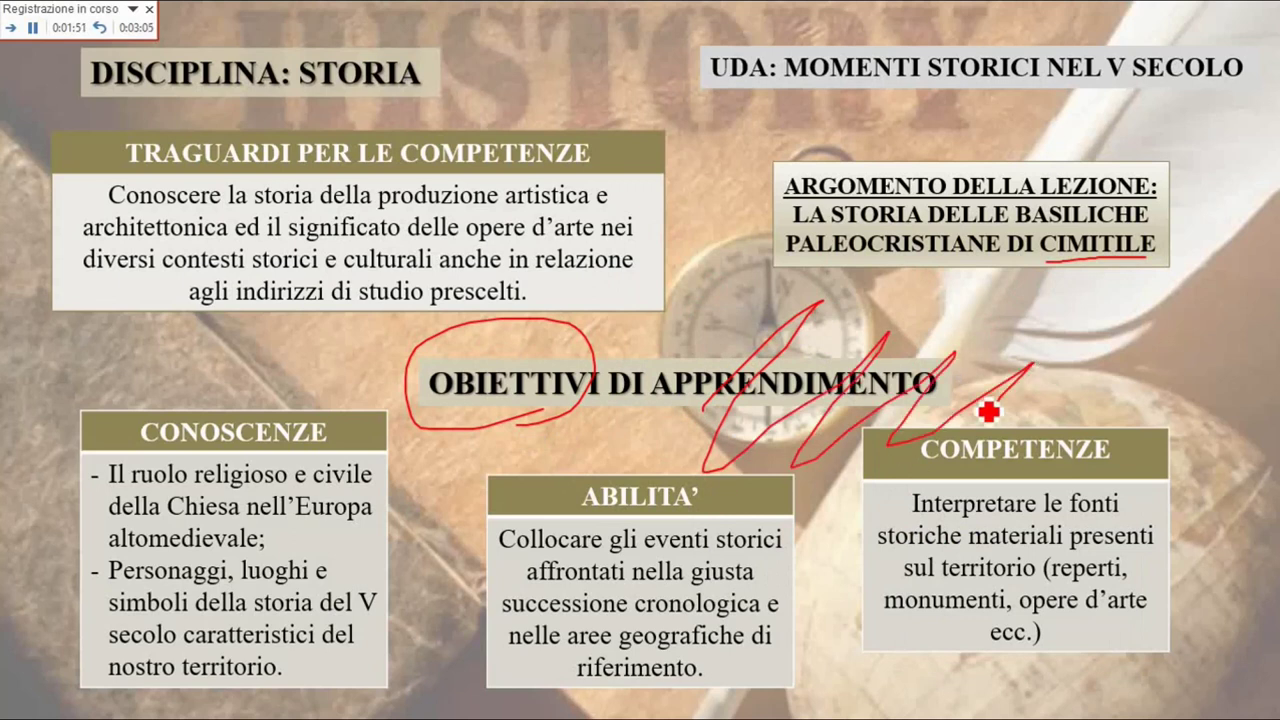
Change the pen ink to light blue and draw a zigzag over the slide.
right_click(718, 352)
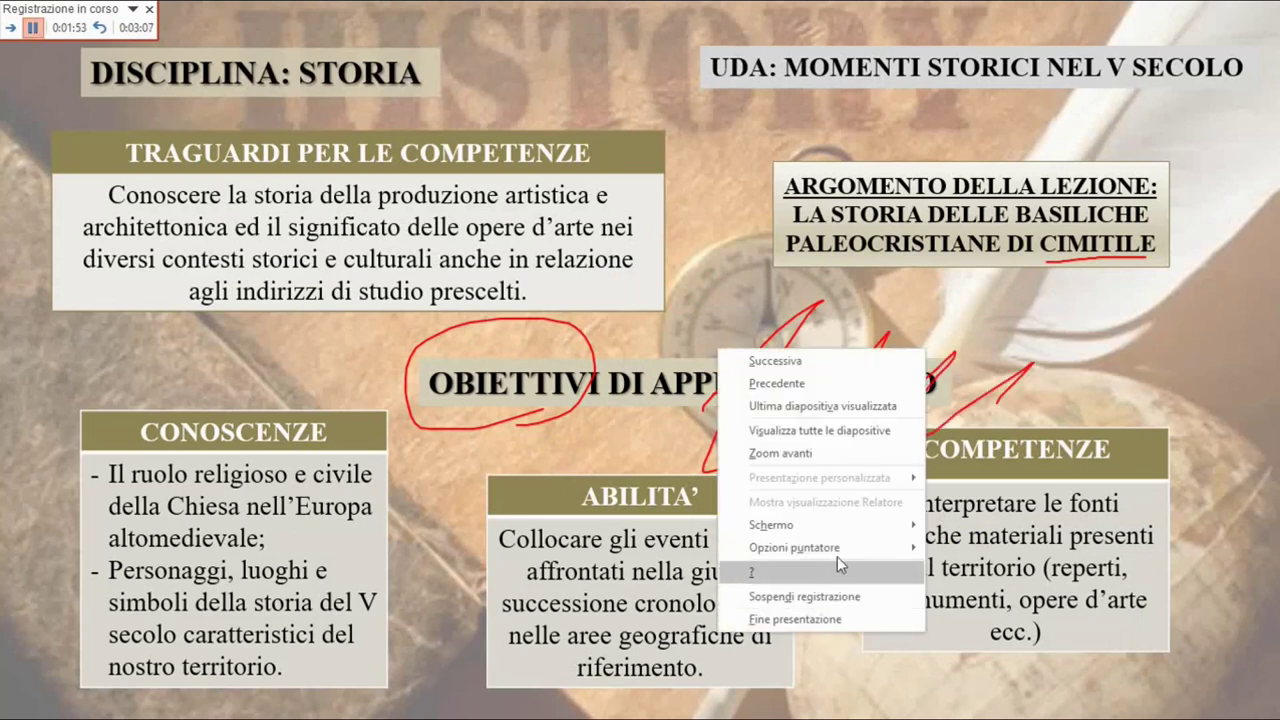
mouse_move(840, 548)
mouse_move(998, 597)
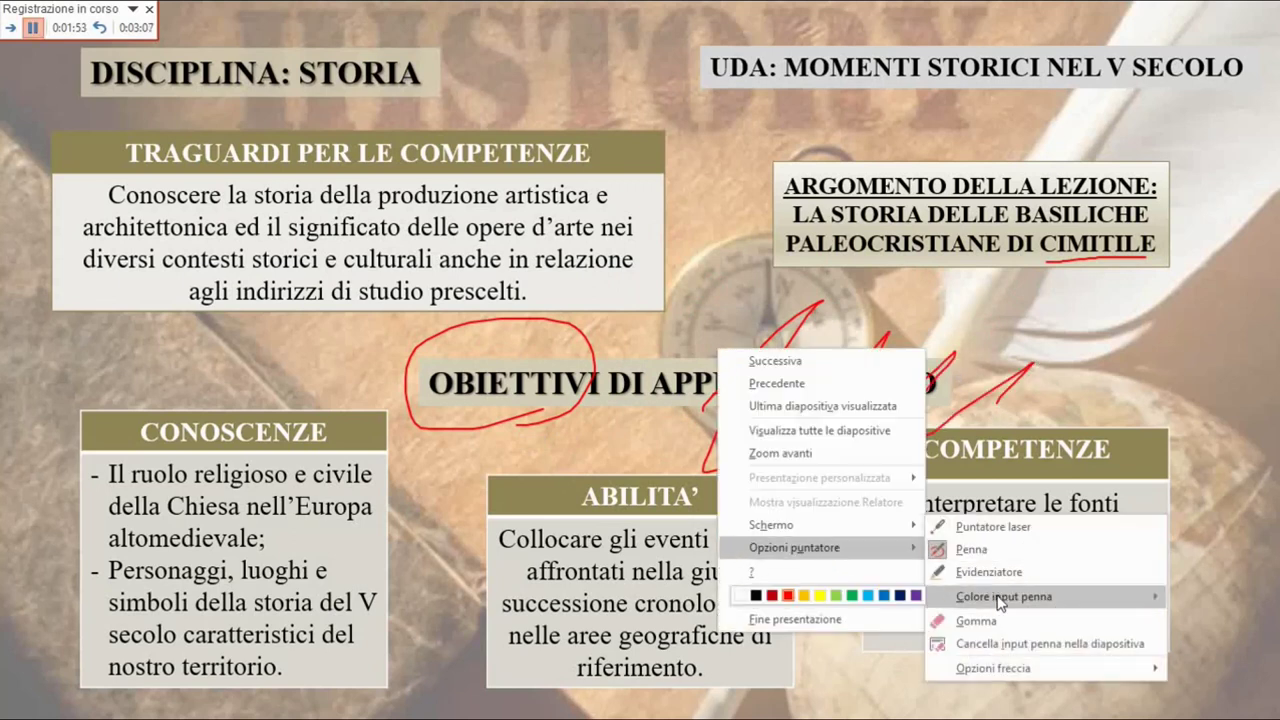
left_click(868, 596)
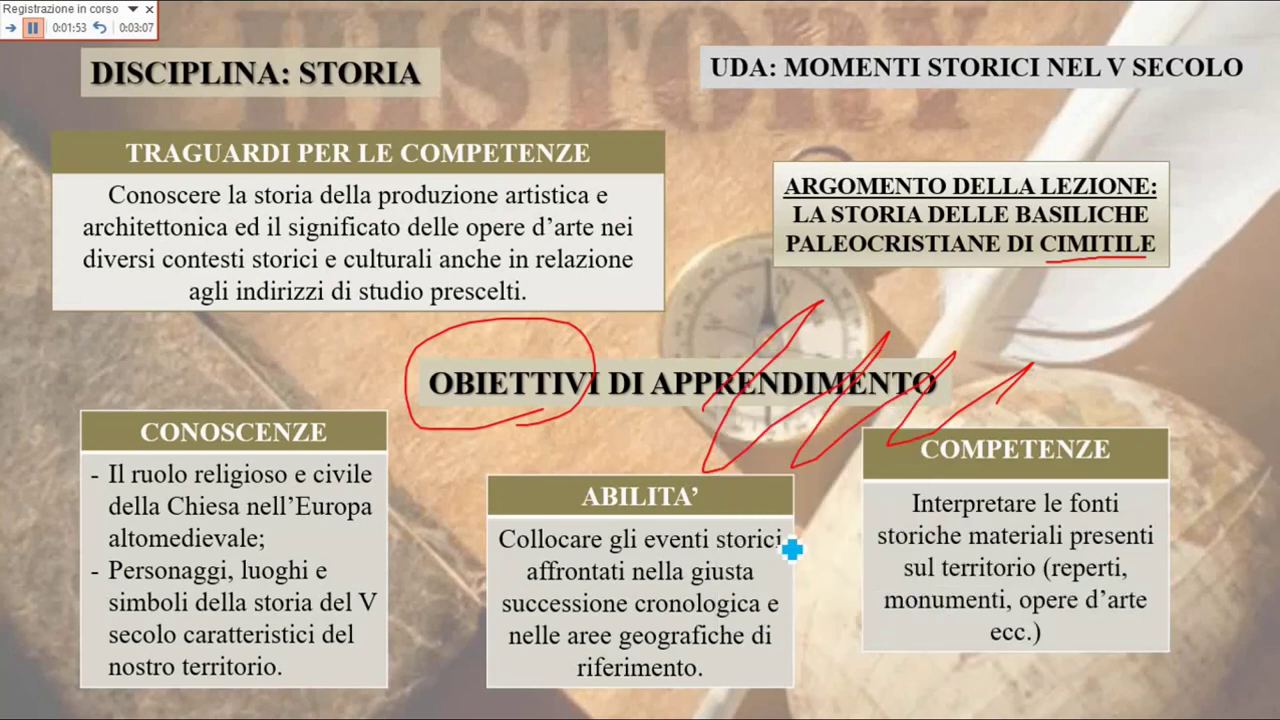
left_click_drag(772, 370, 1035, 345)
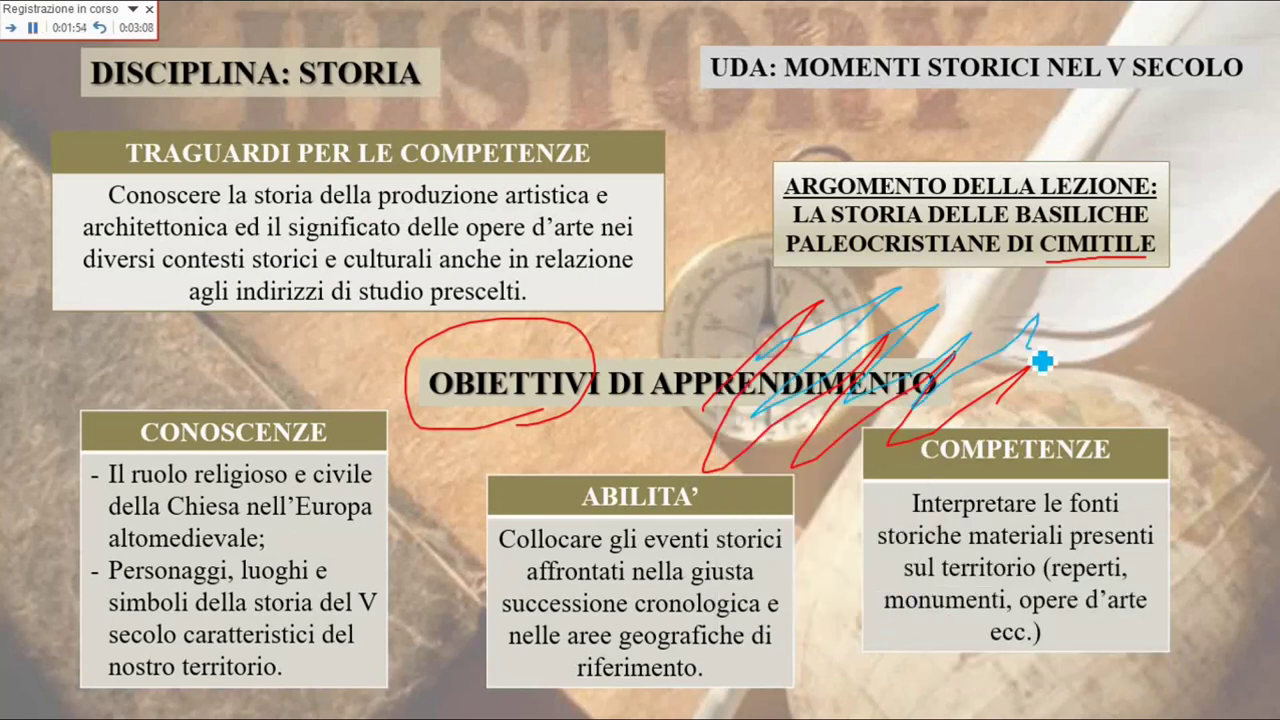
right_click(693, 304)
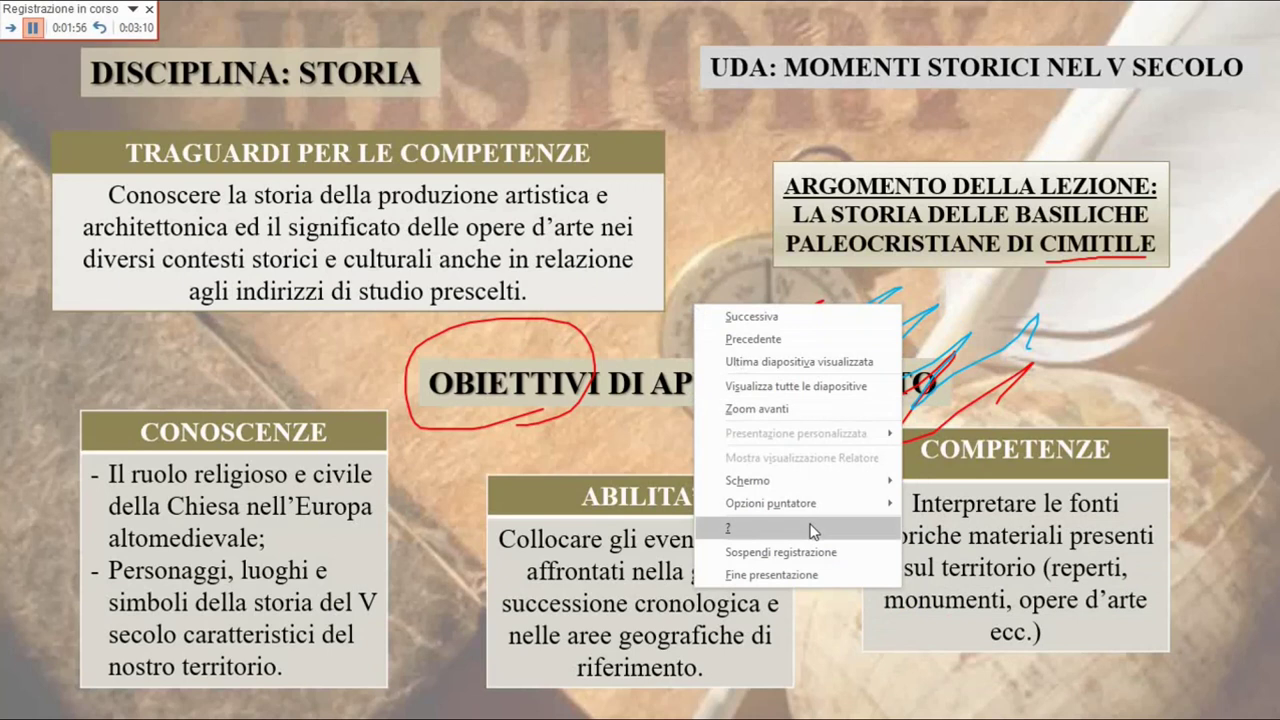
Switch to the highlighter and highlight 'Europa' in yellow.
mouse_move(805, 503)
left_click(945, 551)
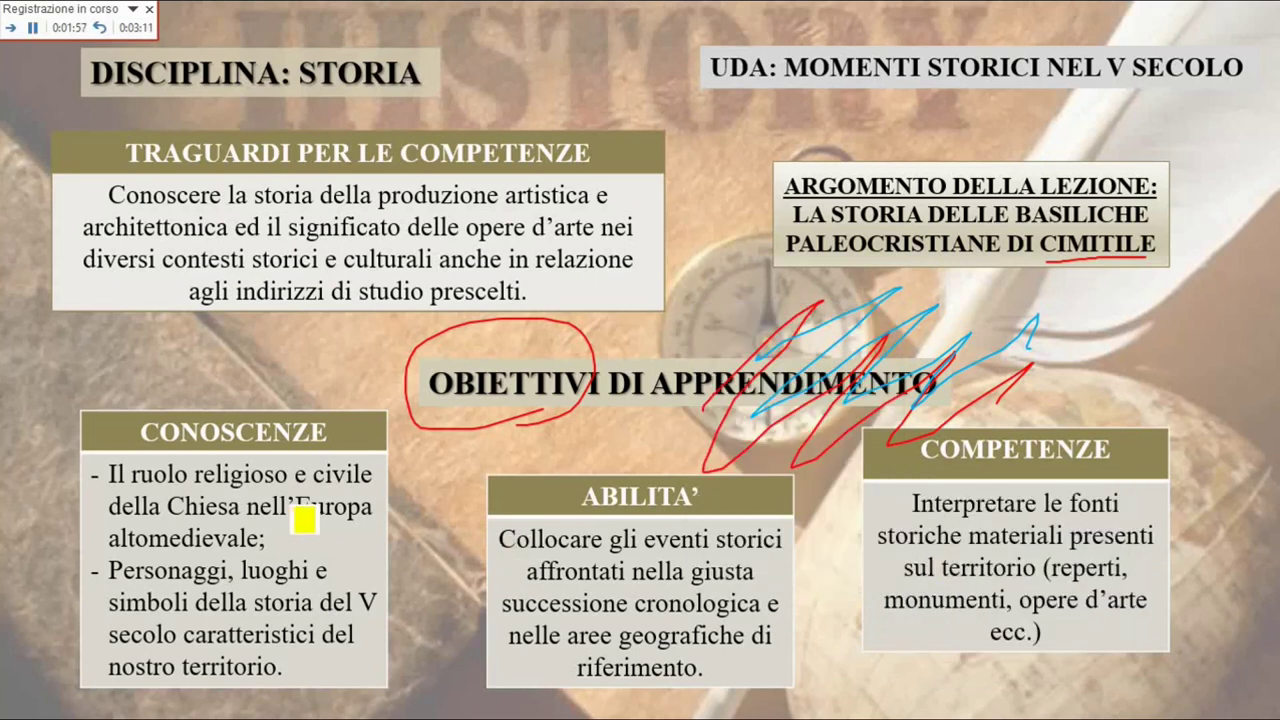
left_click_drag(297, 513, 382, 519)
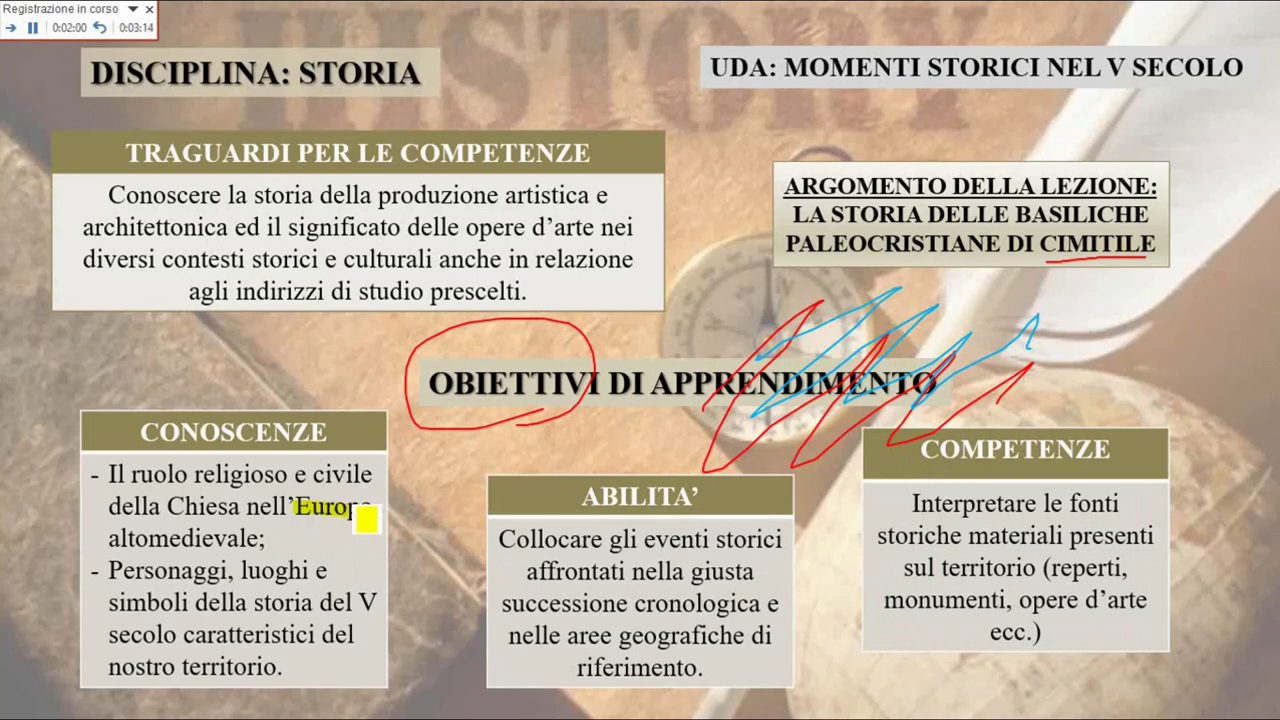
Change the highlighter to light green and highlight 'reperti'.
right_click(559, 452)
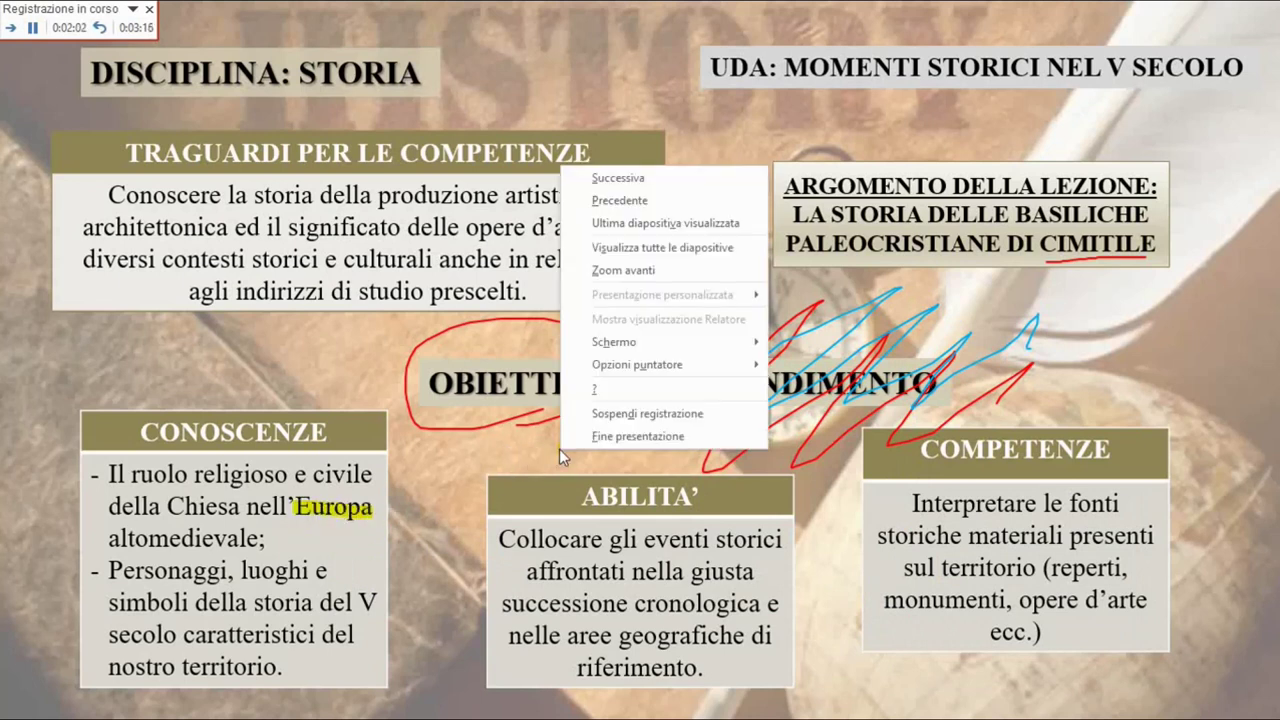
mouse_move(680, 364)
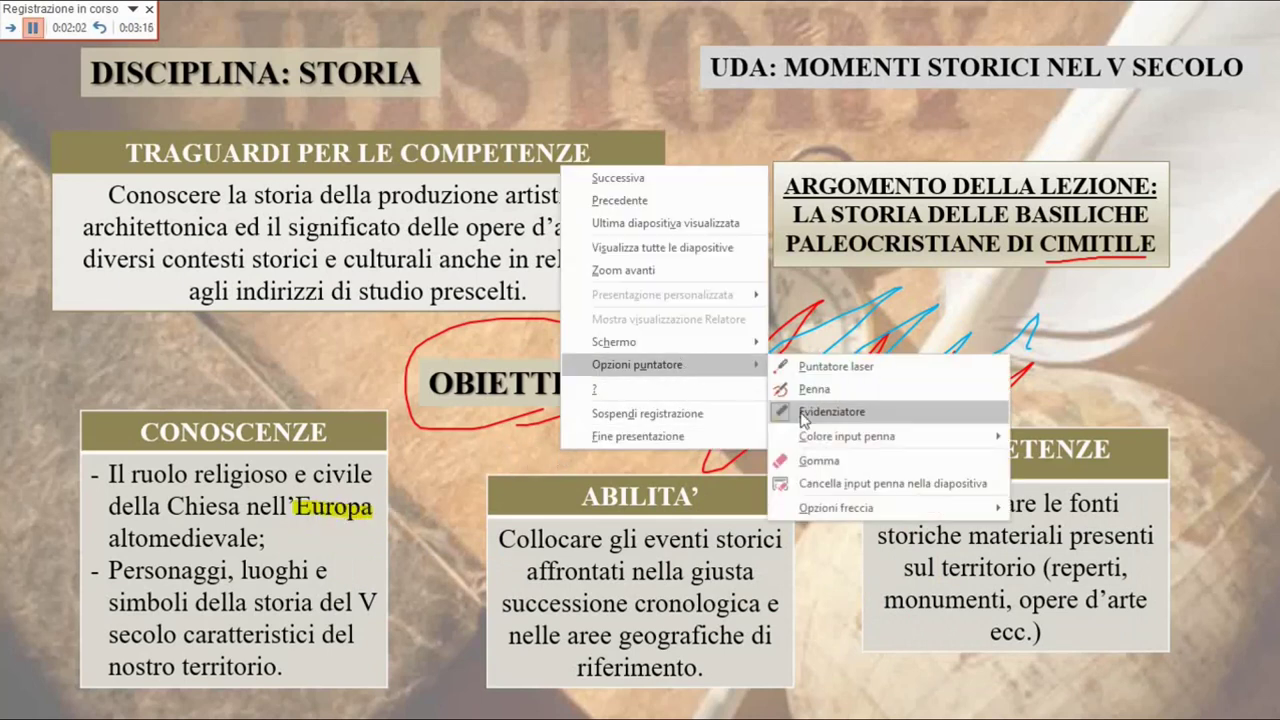
mouse_move(830, 441)
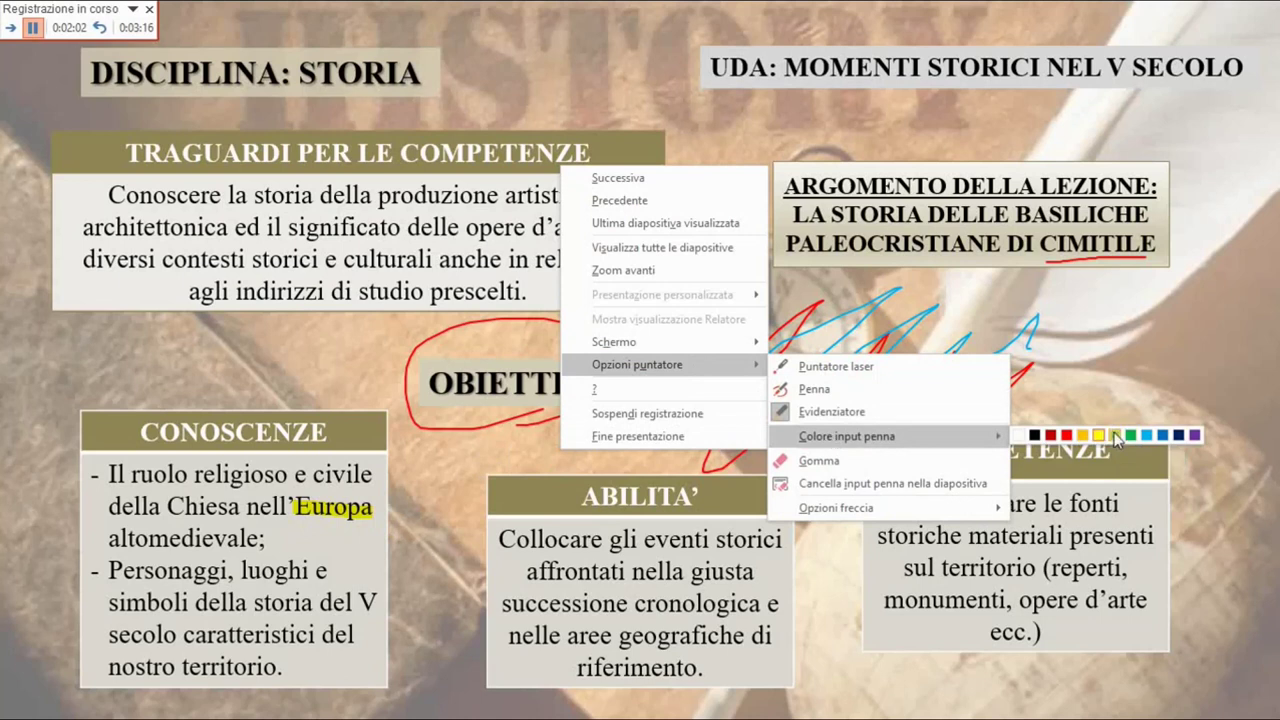
left_click(1115, 436)
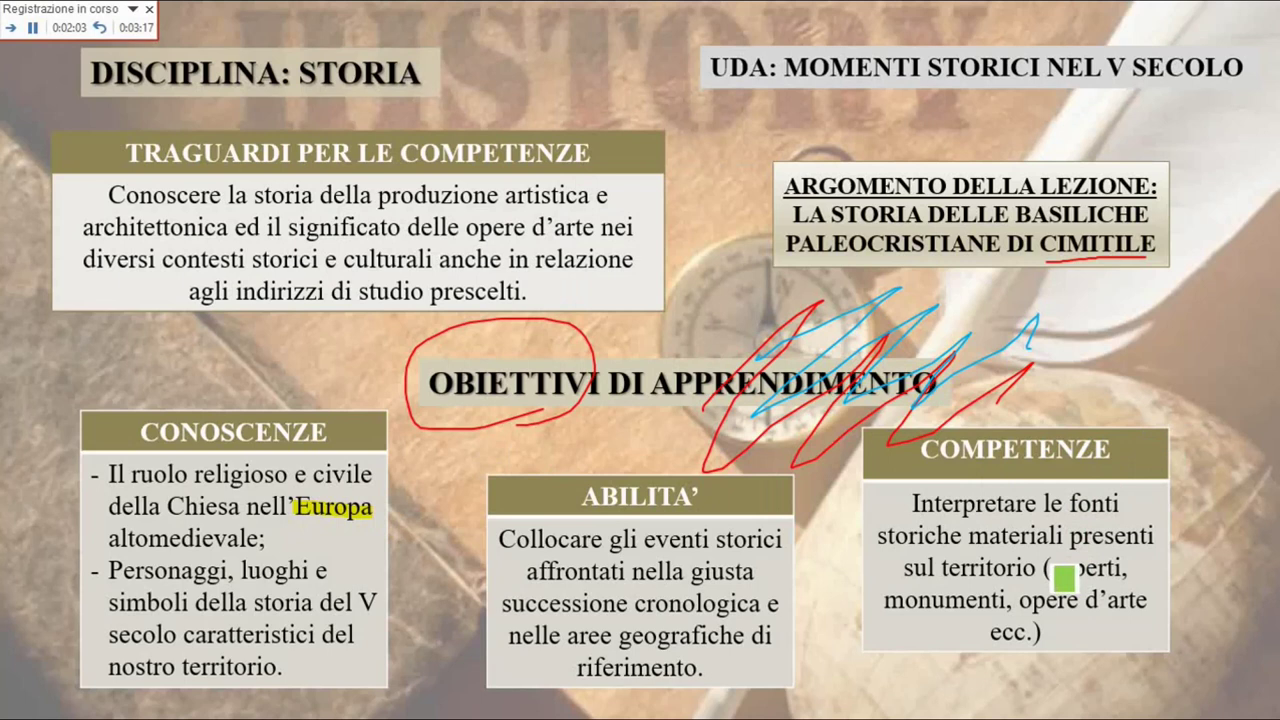
left_click_drag(1050, 570, 1148, 570)
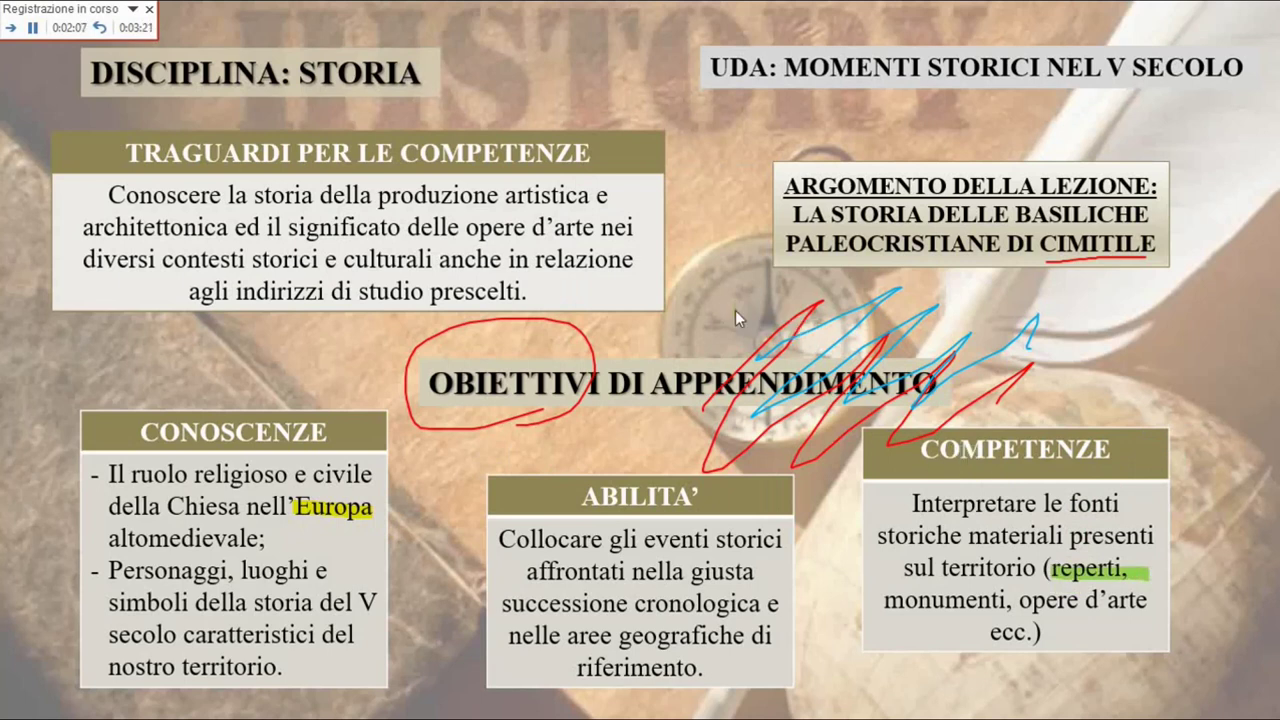
Erase the light-blue and red zigzags and the green highlight on 'reperti' with the eraser.
right_click(735, 310)
mouse_move(828, 511)
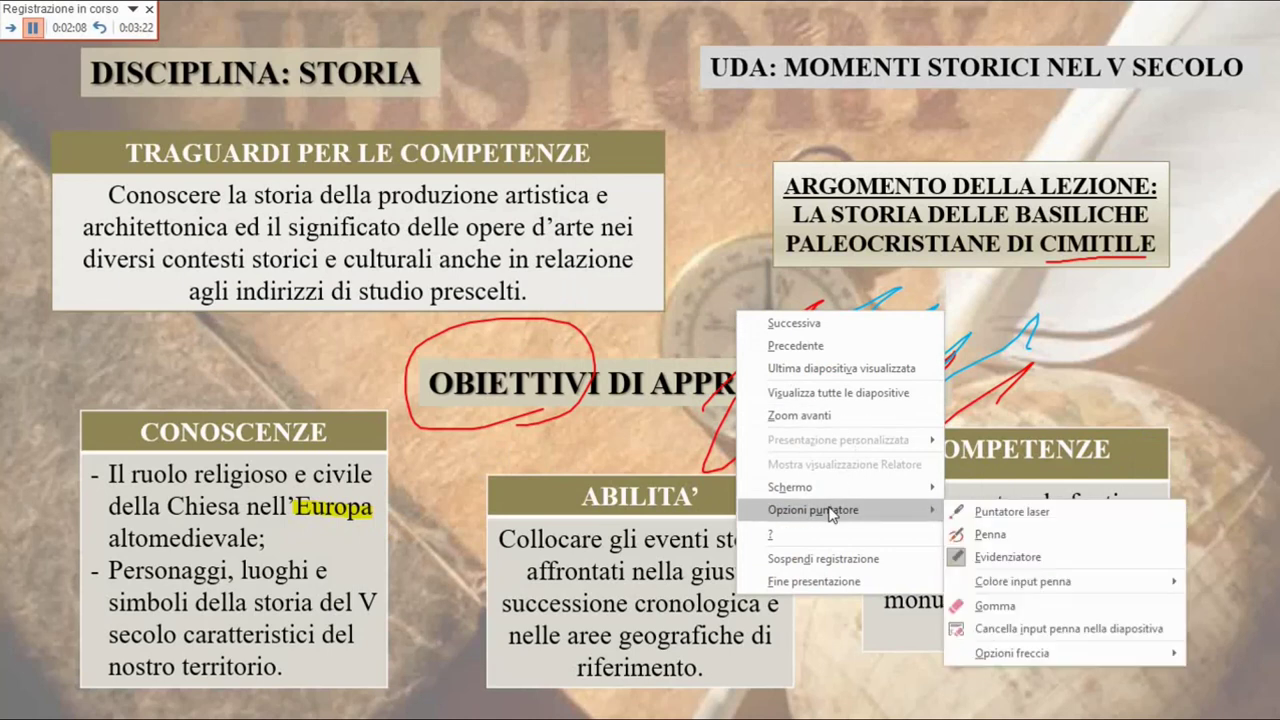
left_click(1055, 603)
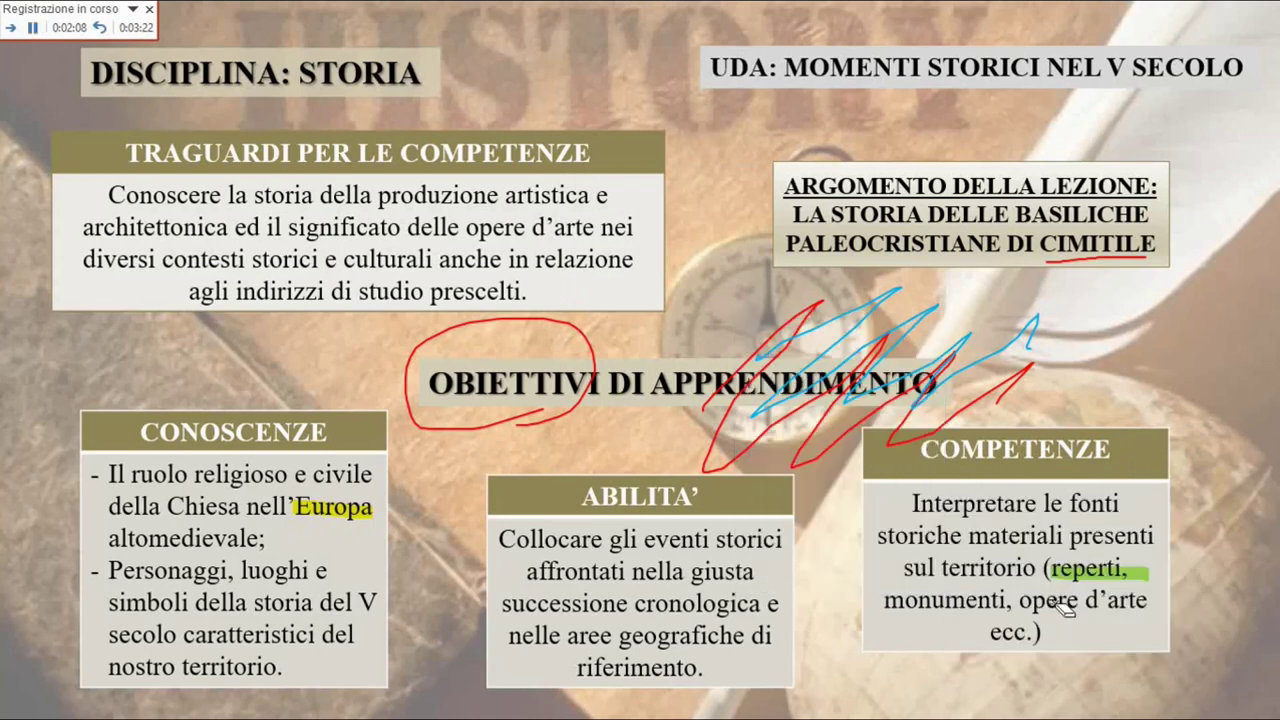
left_click(838, 325)
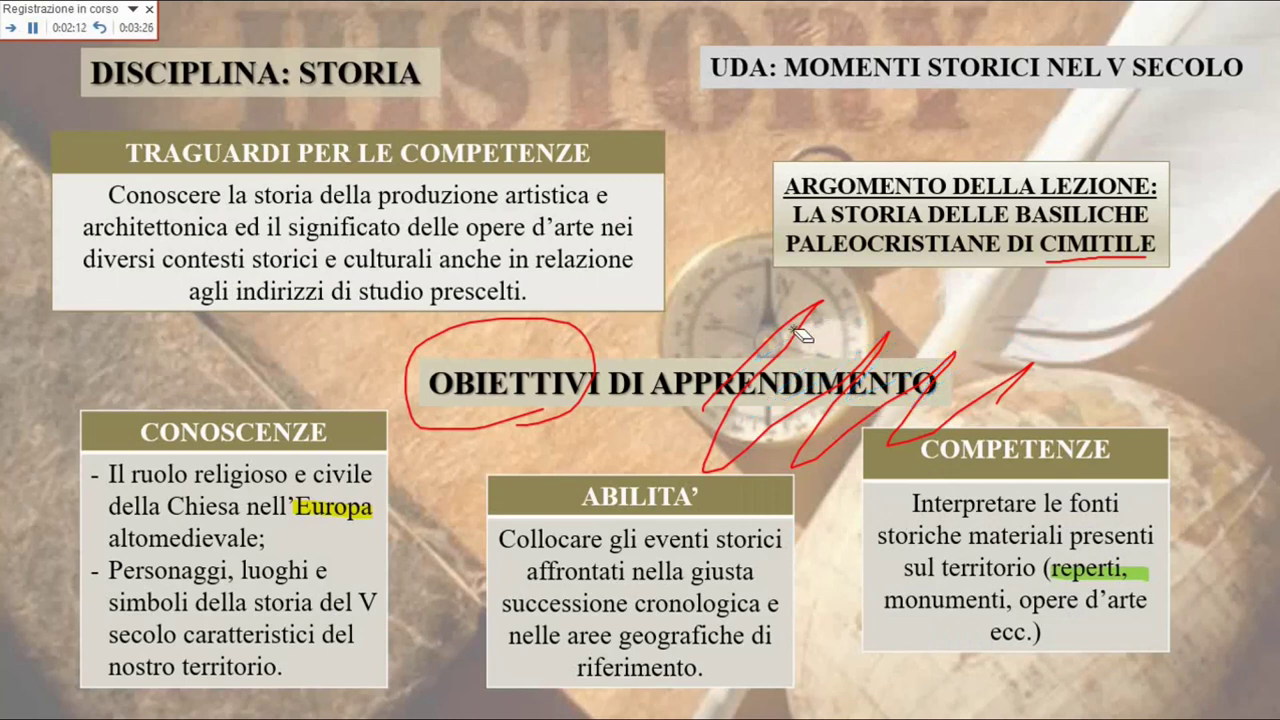
left_click(790, 330)
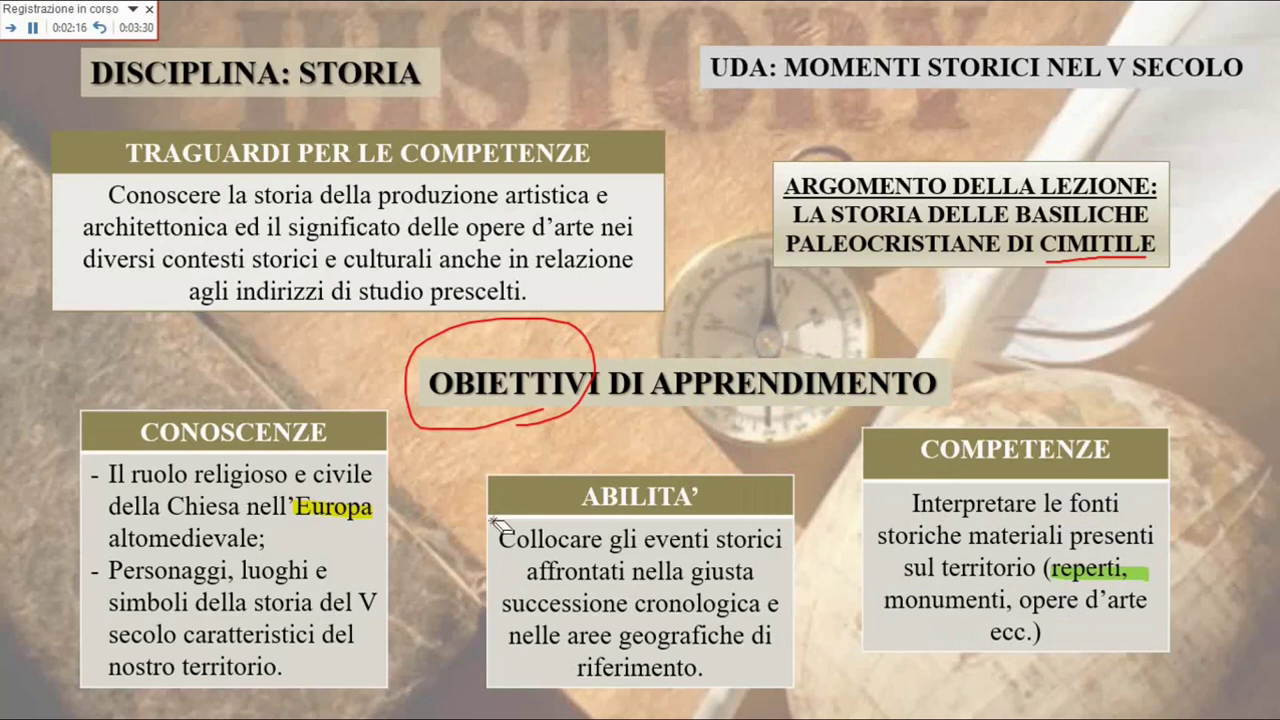
left_click(1140, 570)
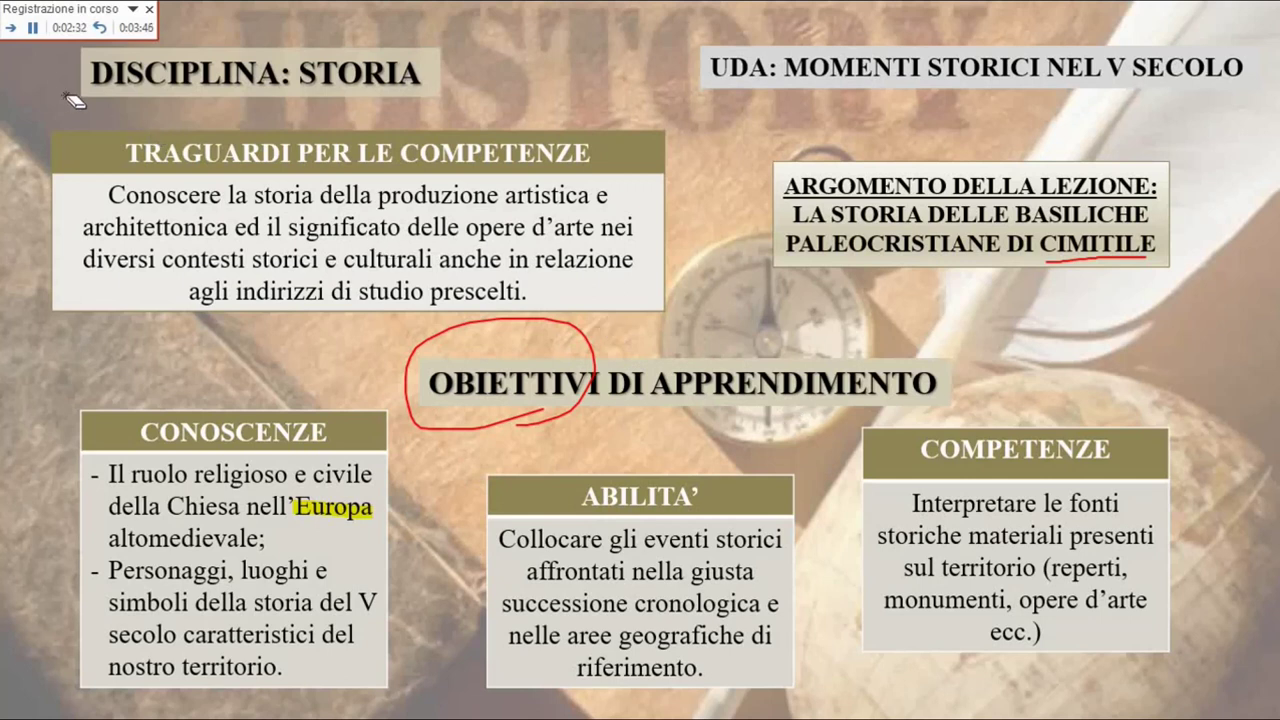
Advance the recording to Matrice pedagogica and reveal its pedagogy, content-choice and methodology boxes.
left_click(16, 32)
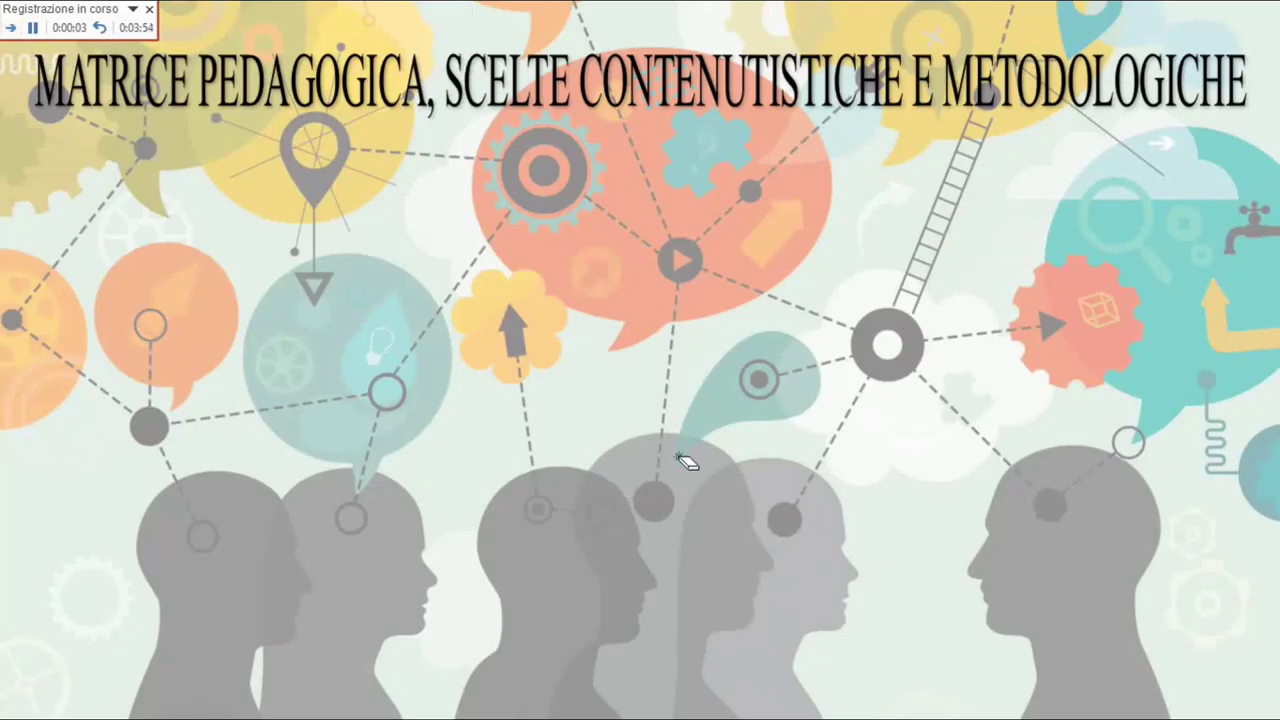
left_click(16, 32)
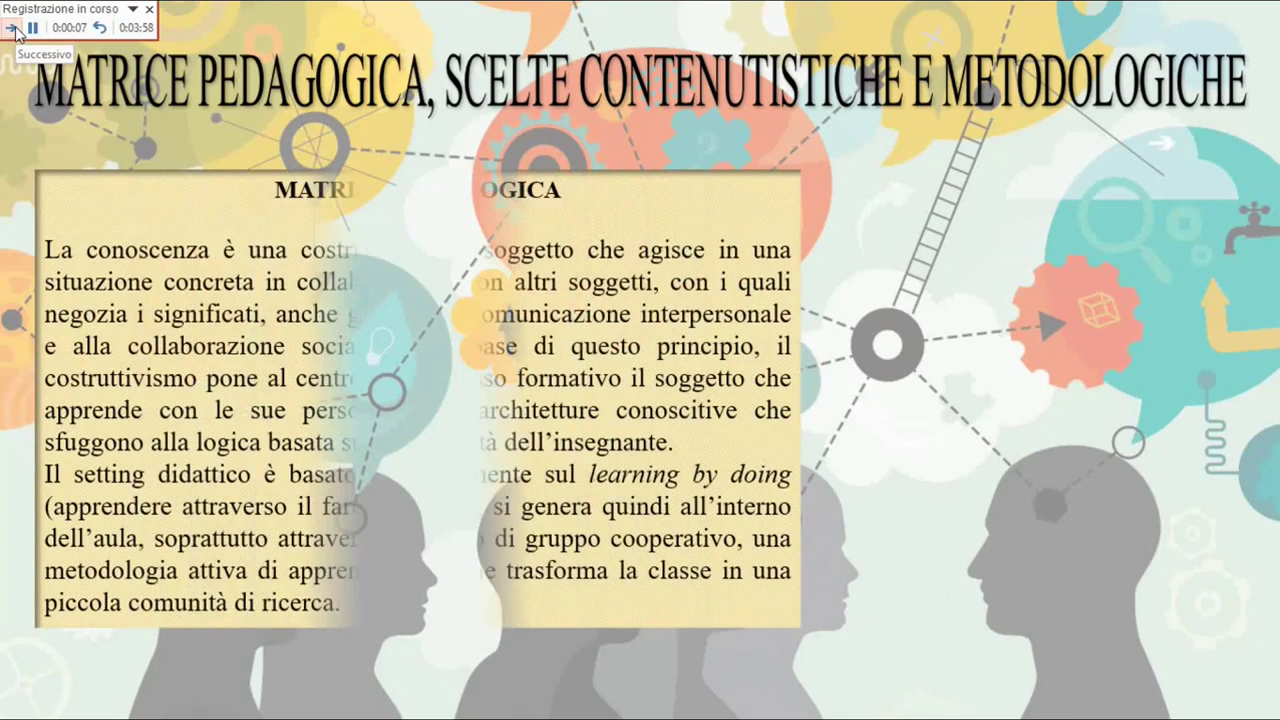
left_click(16, 32)
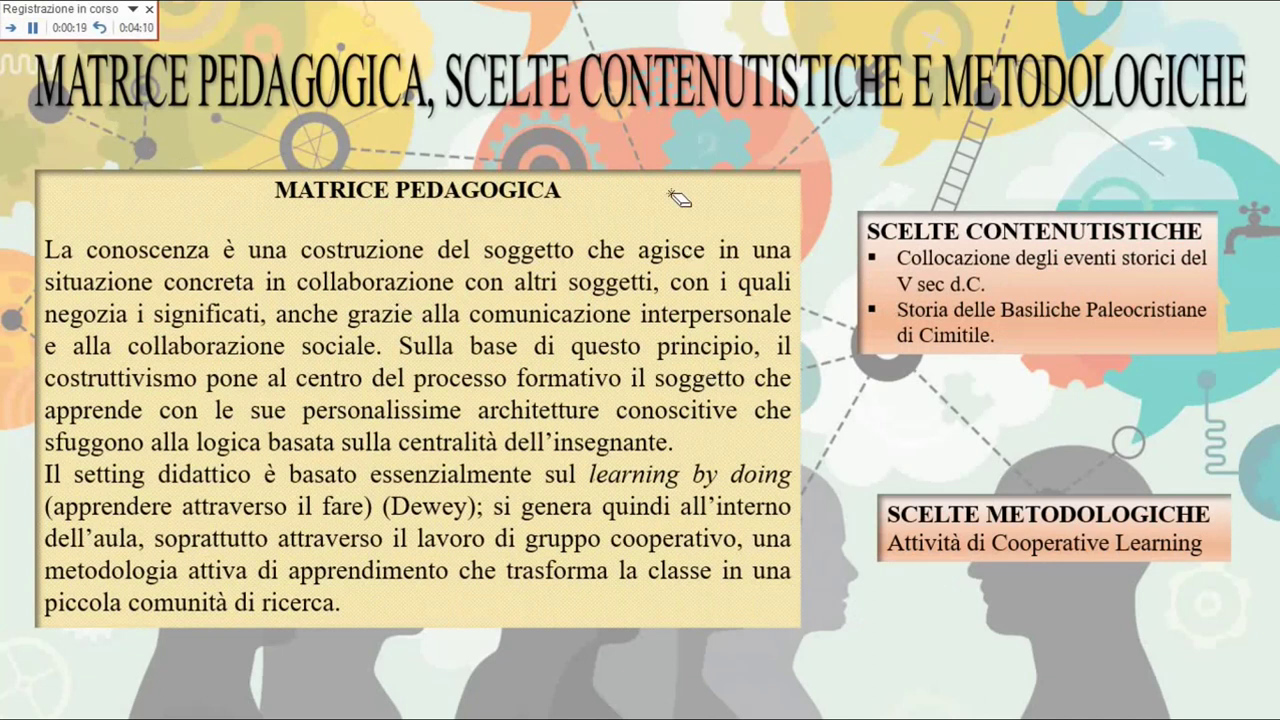
right_click(672, 194)
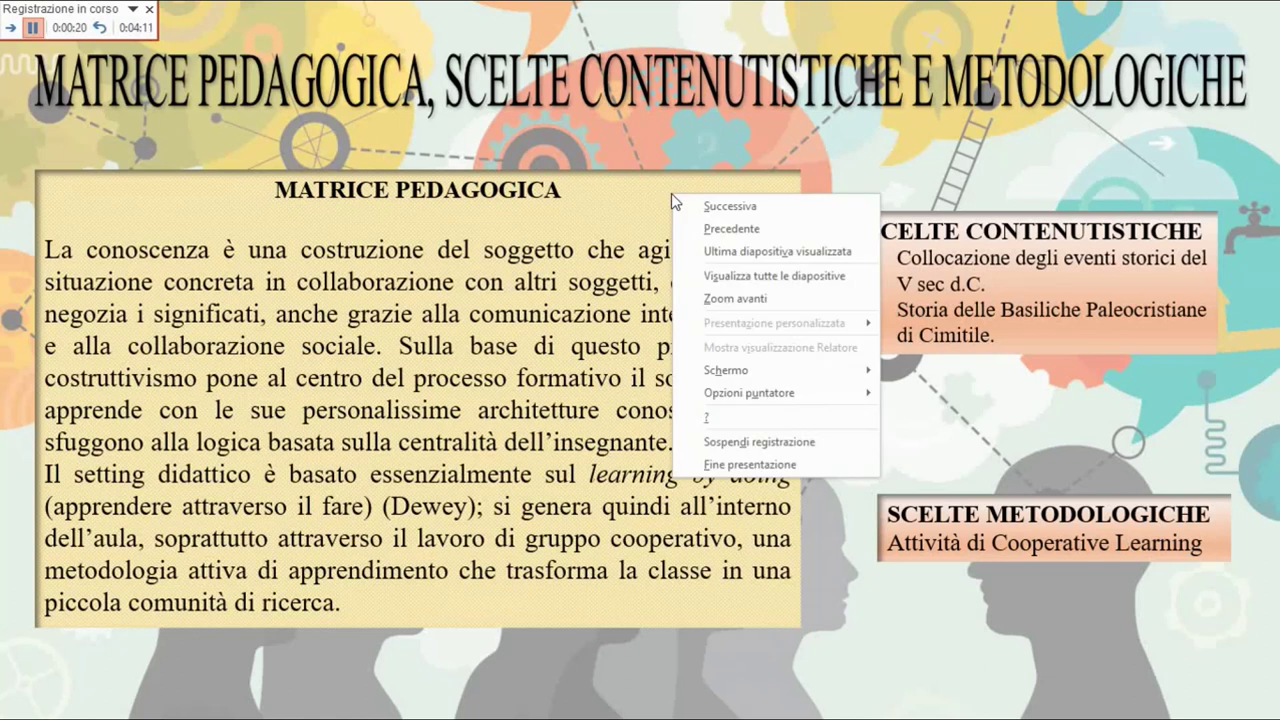
End the slide show with Fine presentazione to stop recording and return to Normal view.
left_click(818, 469)
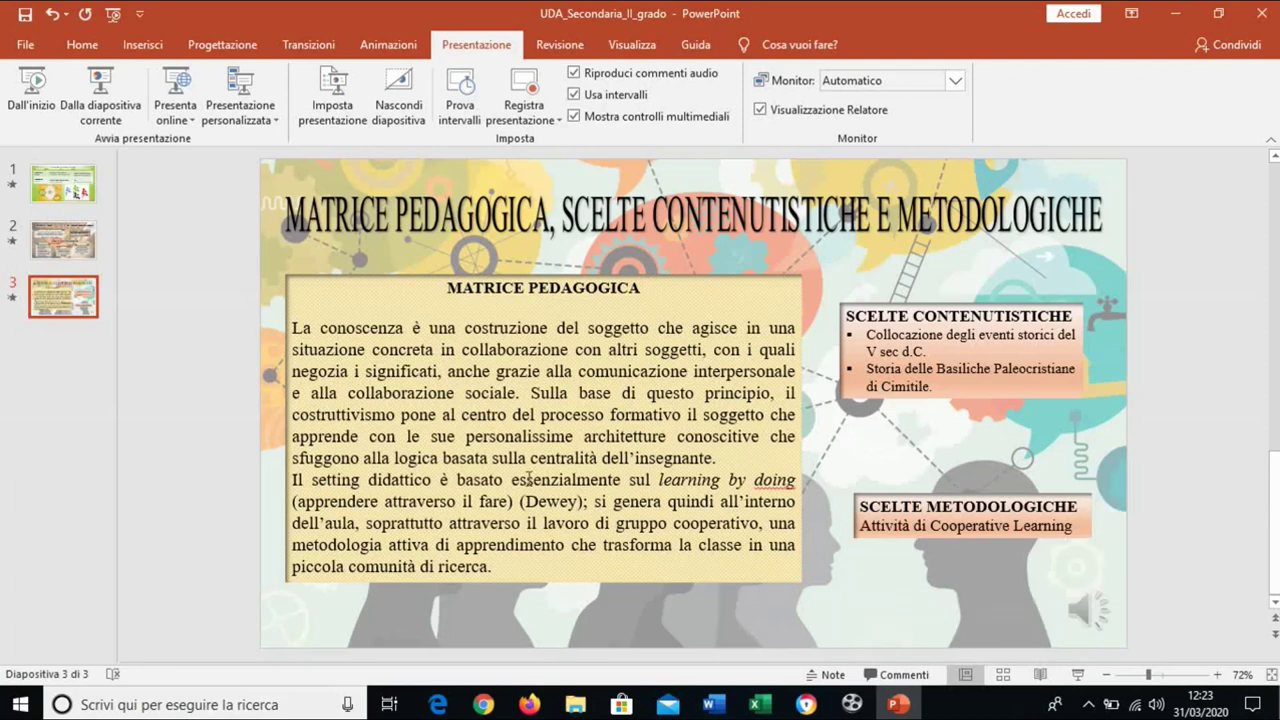
Review the Disciplina: Storia and Competenze-chiave europee slides, then save the presentation.
left_click(70, 243)
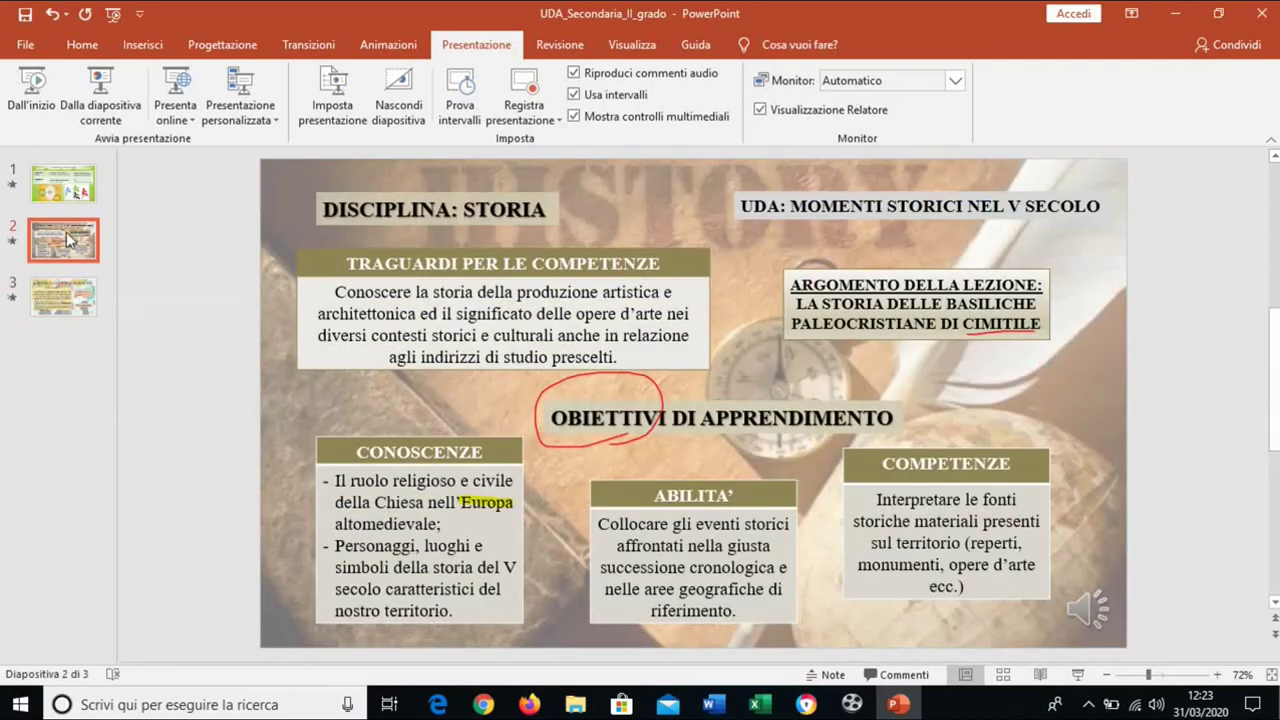
left_click(66, 195)
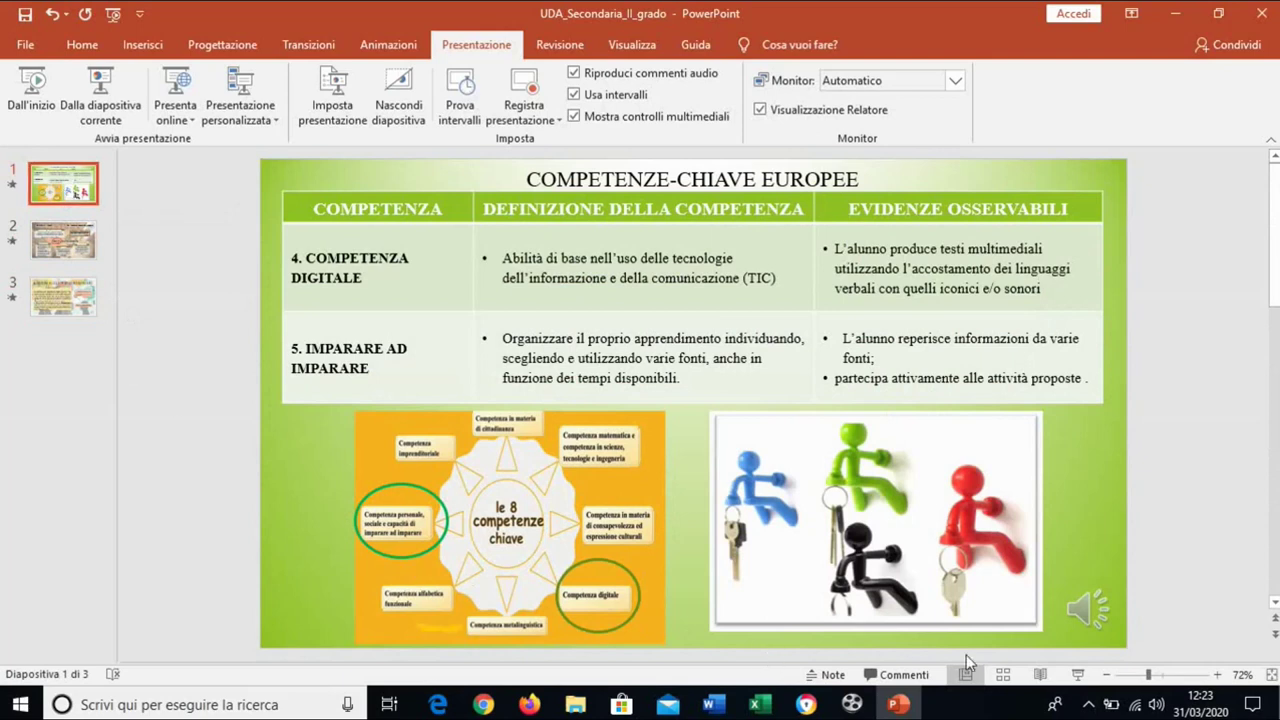
mouse_move(1095, 618)
left_click(28, 22)
On slide 2, clear the current slide's recorded timing and its narration audio.
left_click(90, 247)
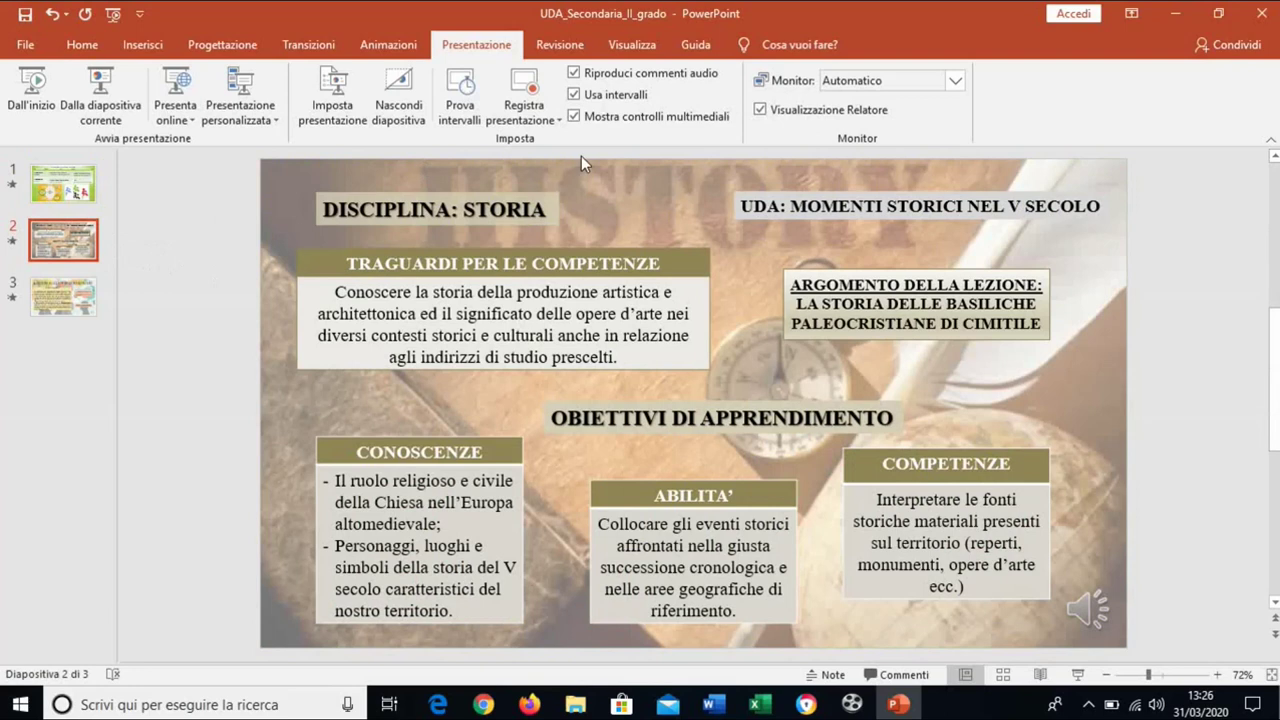
left_click(555, 113)
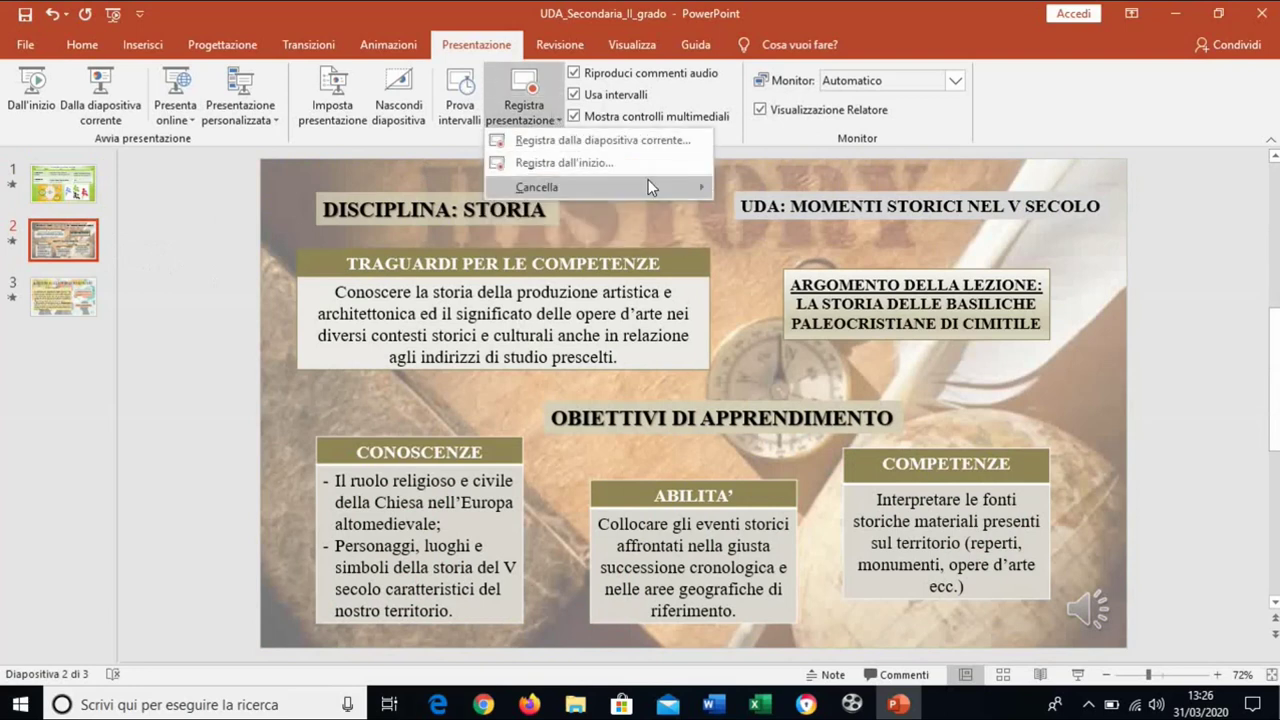
mouse_move(652, 187)
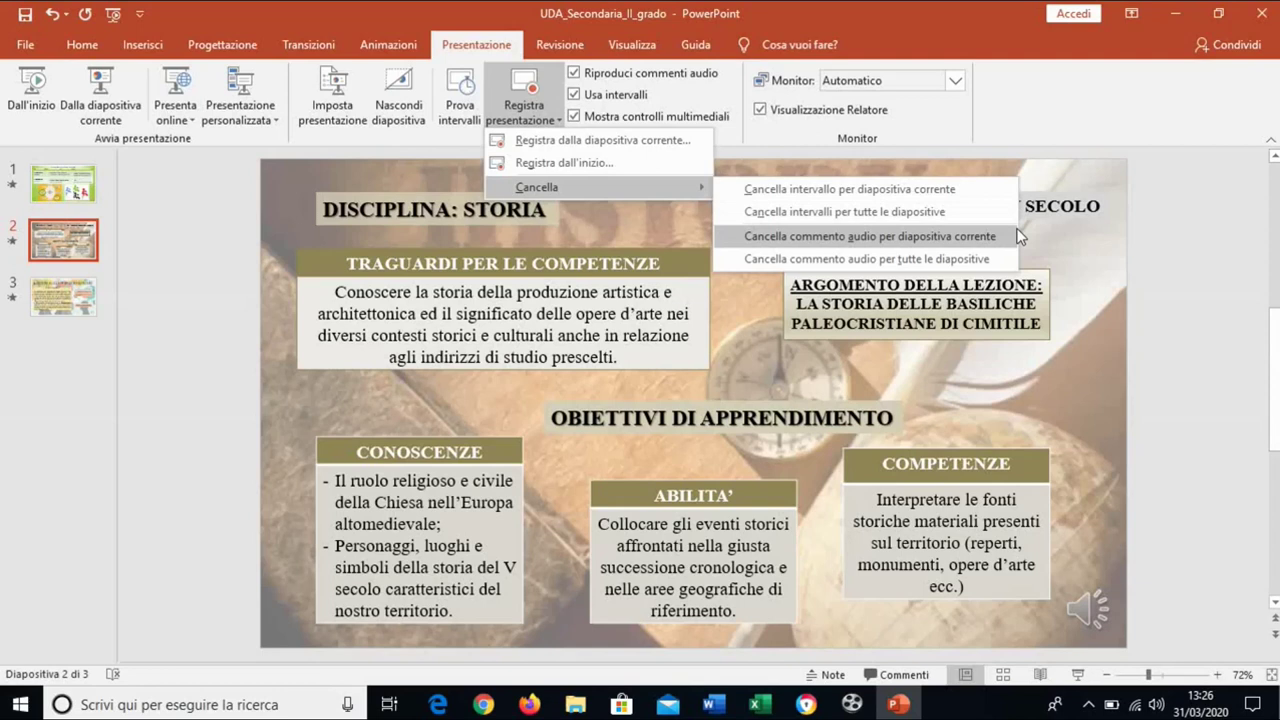
left_click(940, 188)
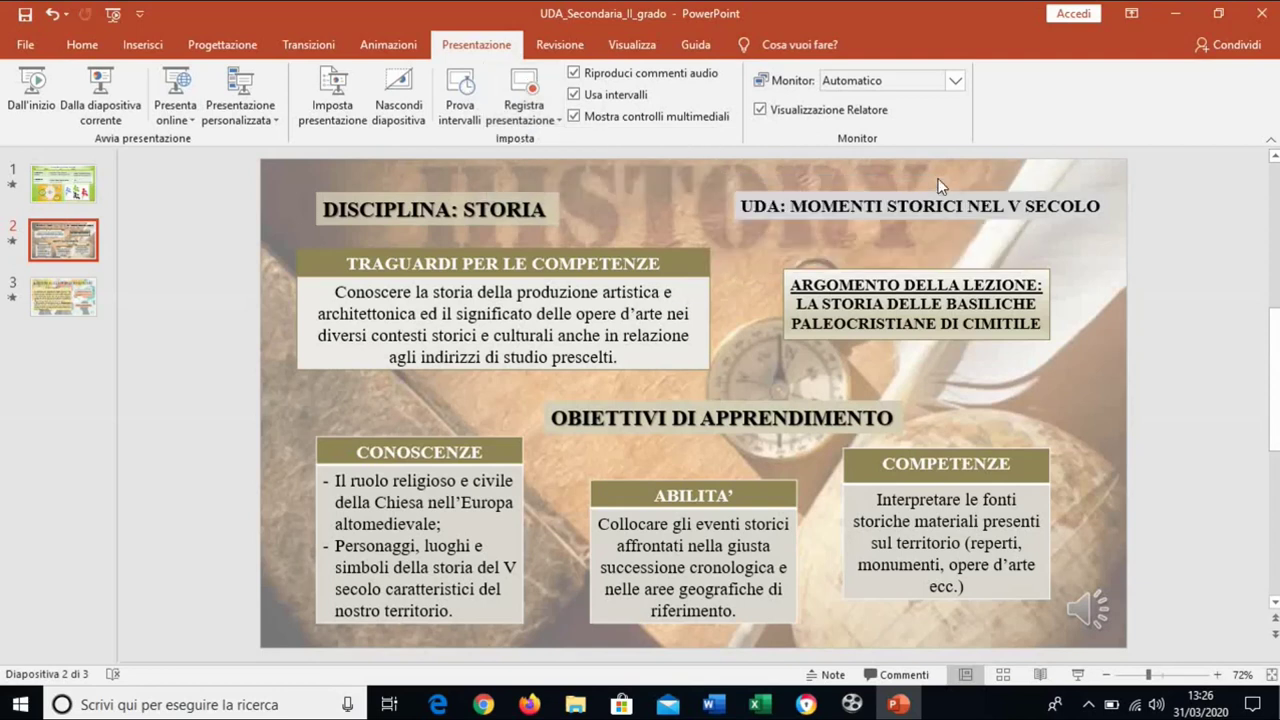
left_click(546, 120)
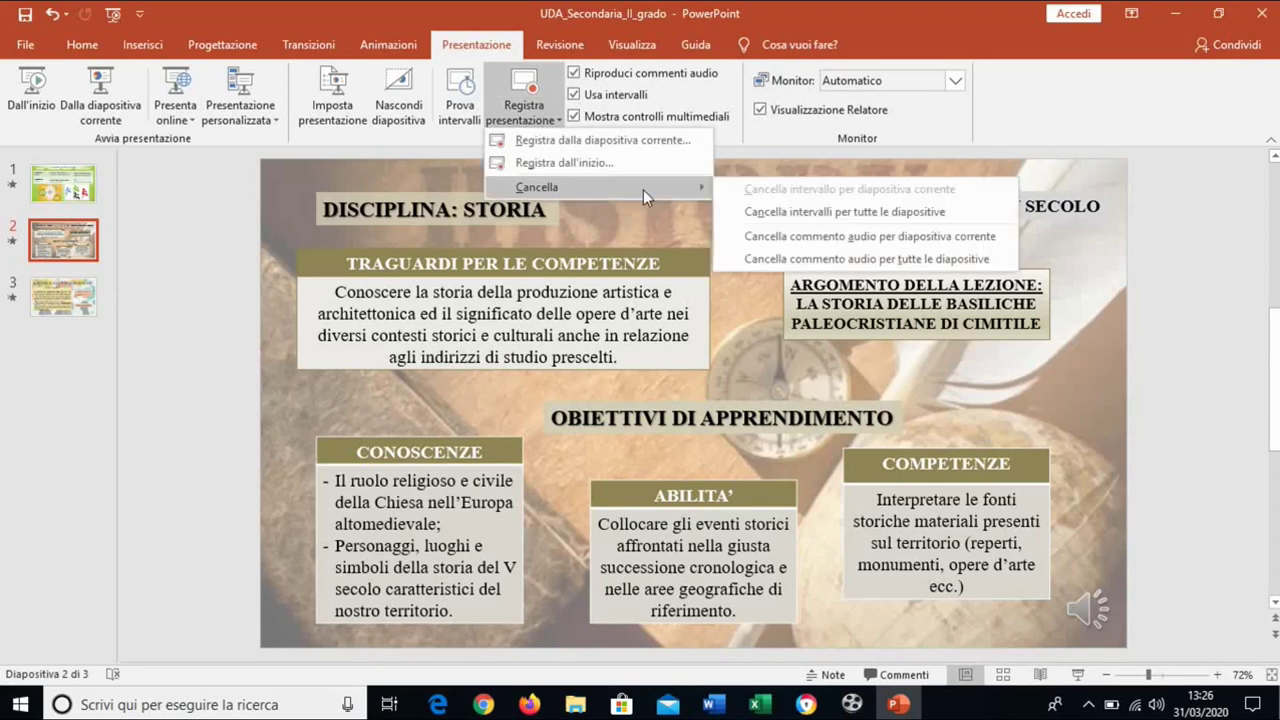
left_click(1001, 238)
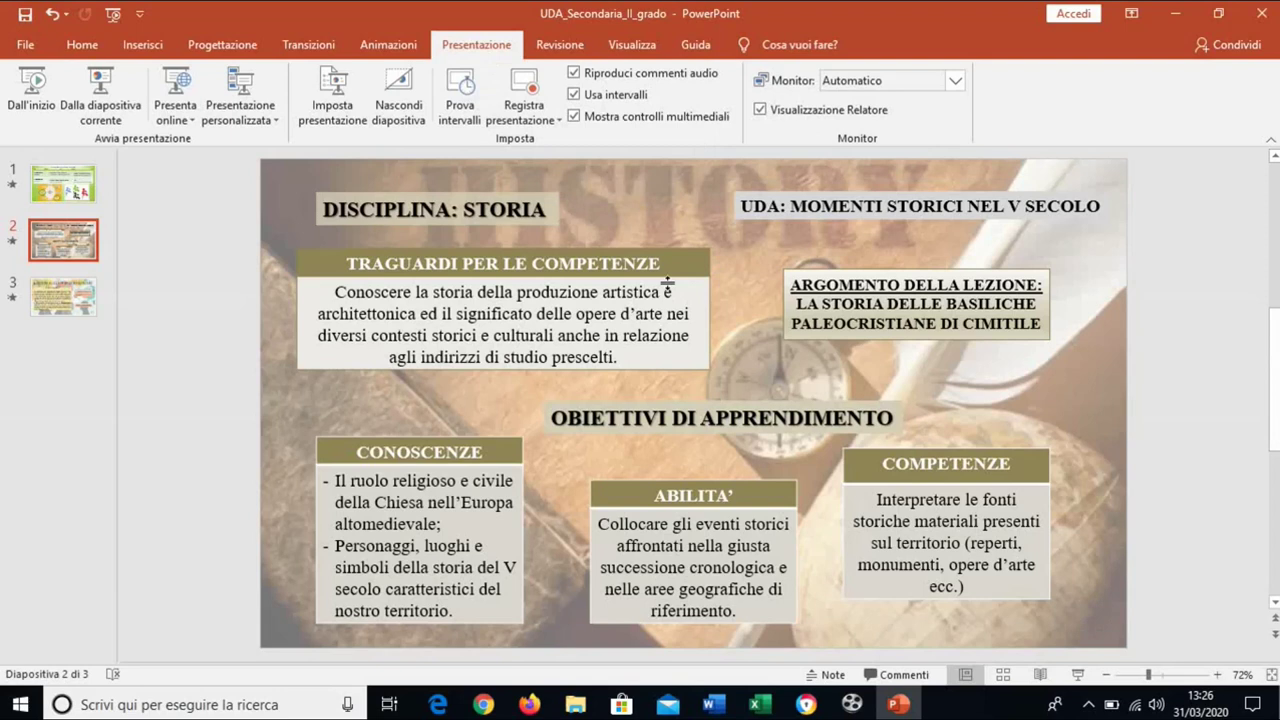
Record fresh narration from slide 2, revealing its animated boxes, then end with Fine presentazione.
left_click(556, 112)
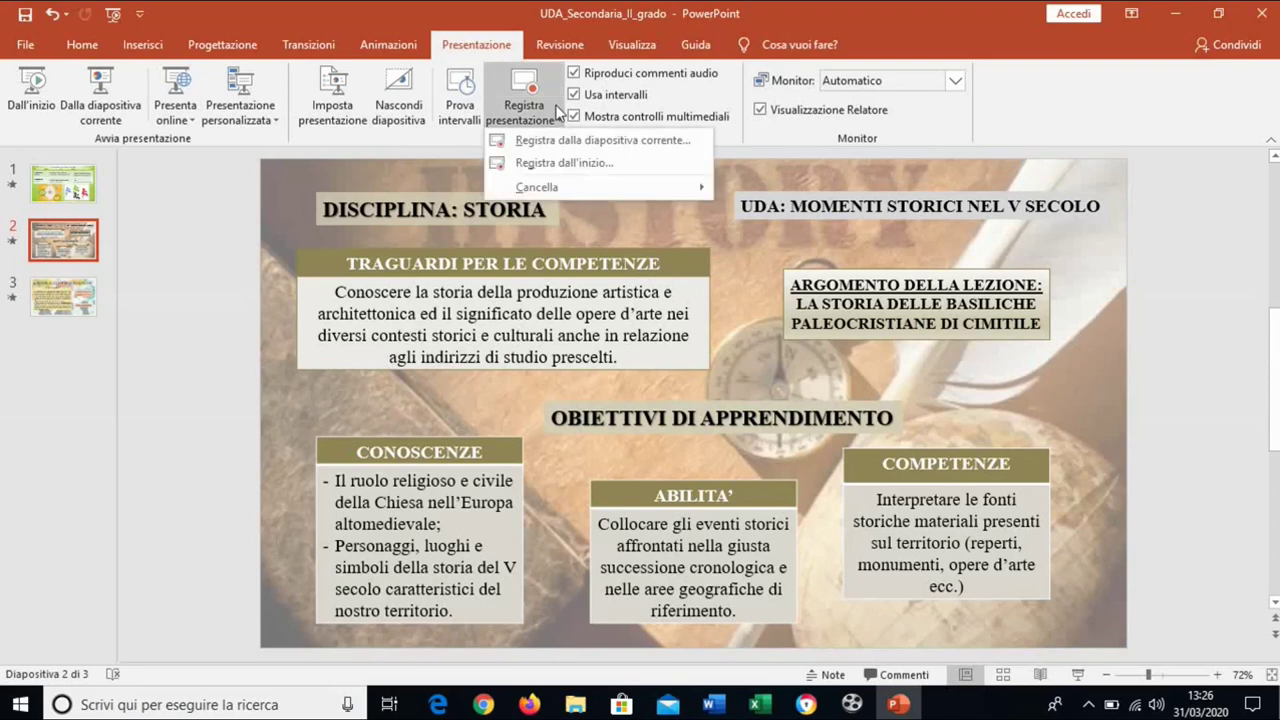
left_click(701, 141)
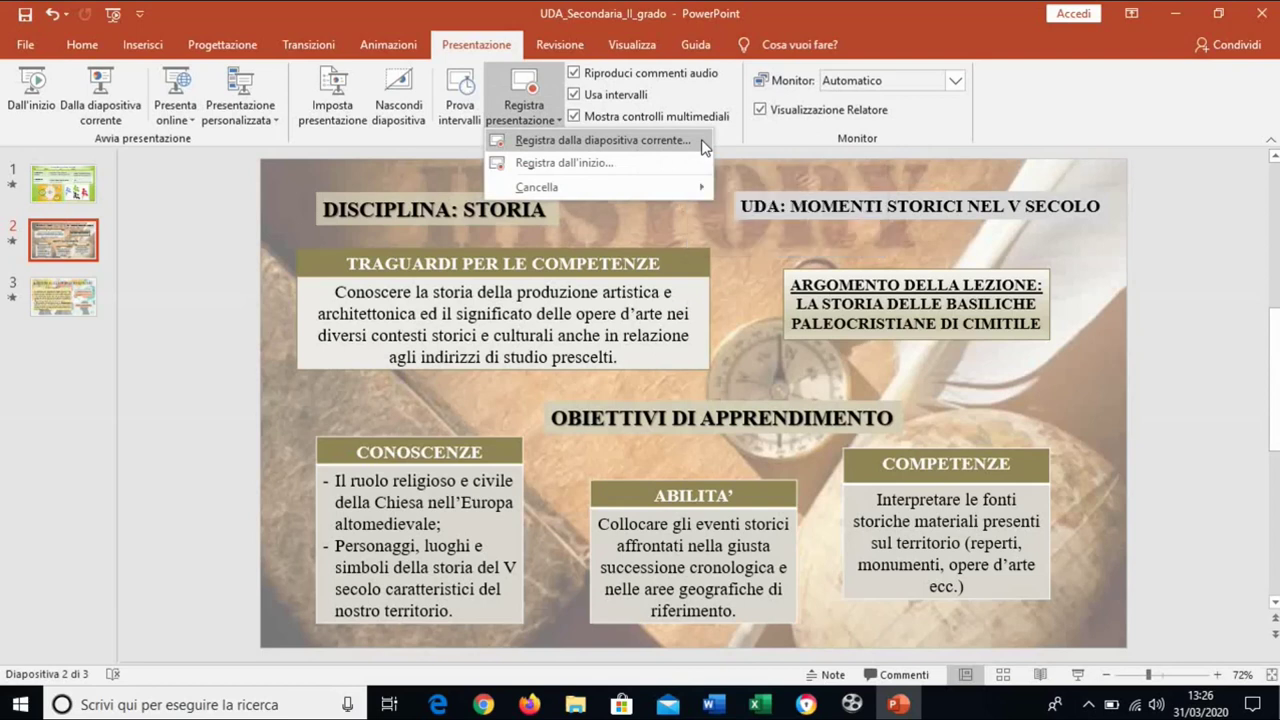
left_click(690, 378)
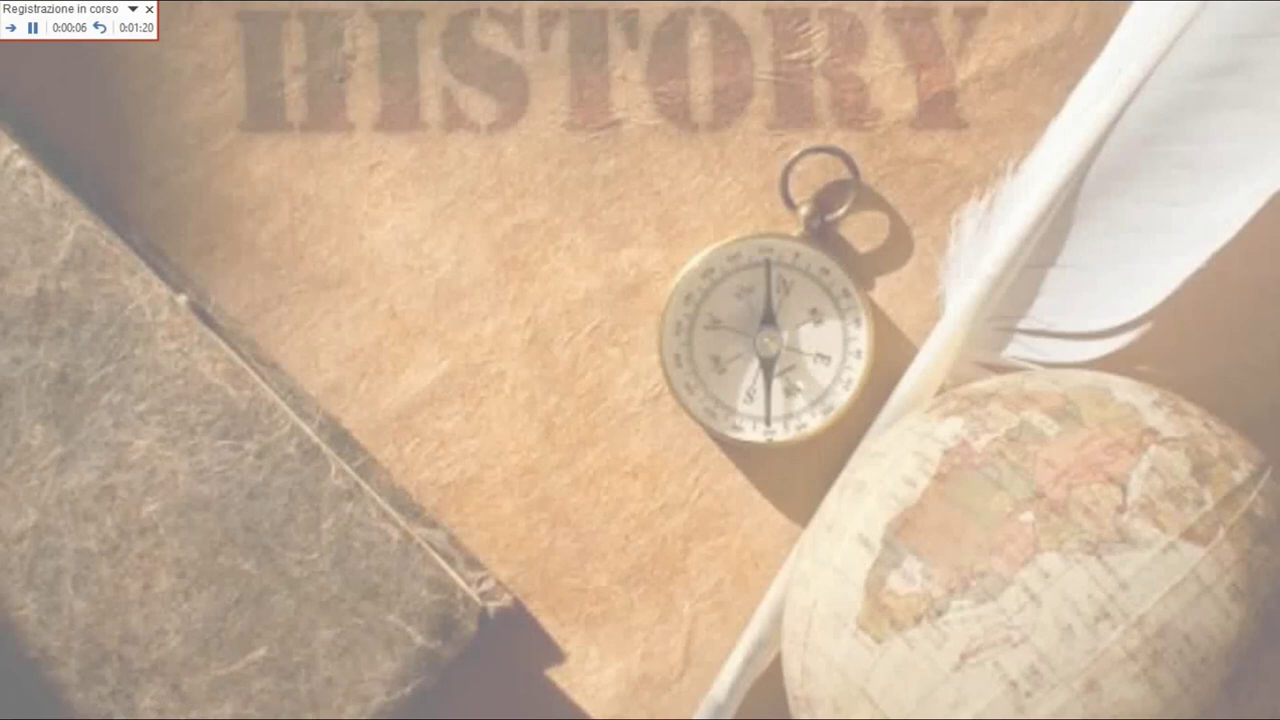
left_click(704, 233)
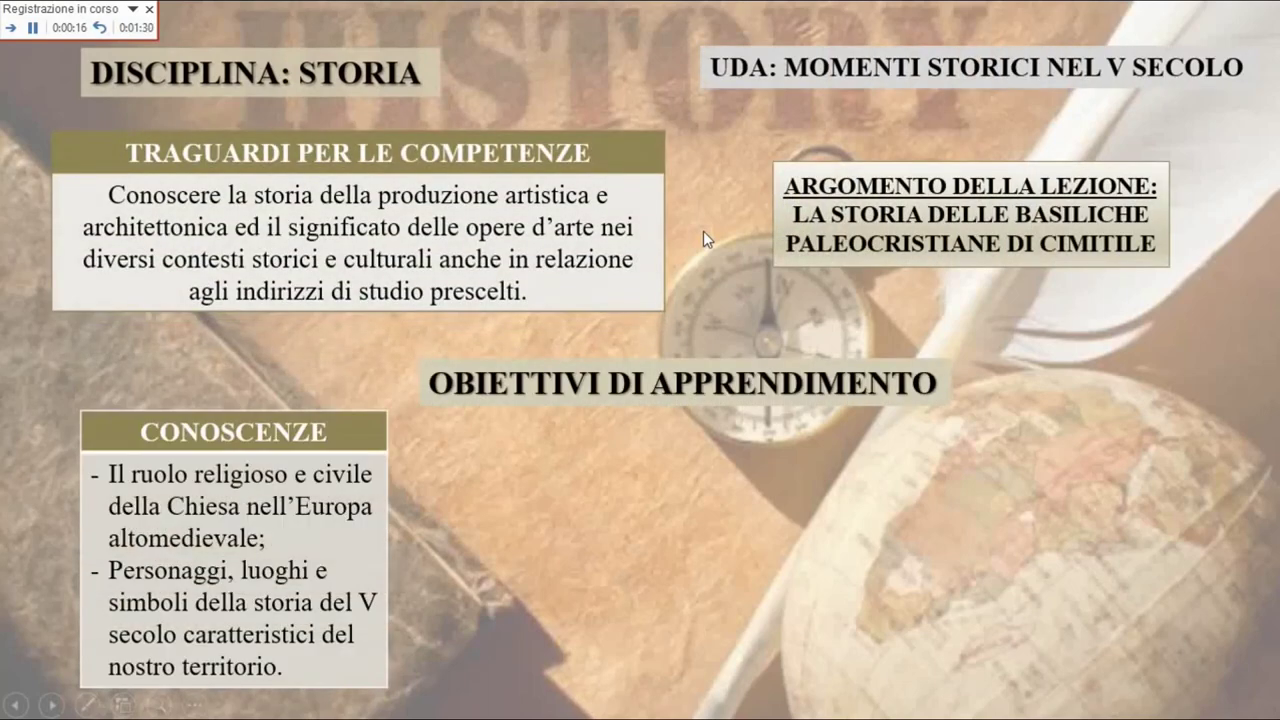
right_click(703, 231)
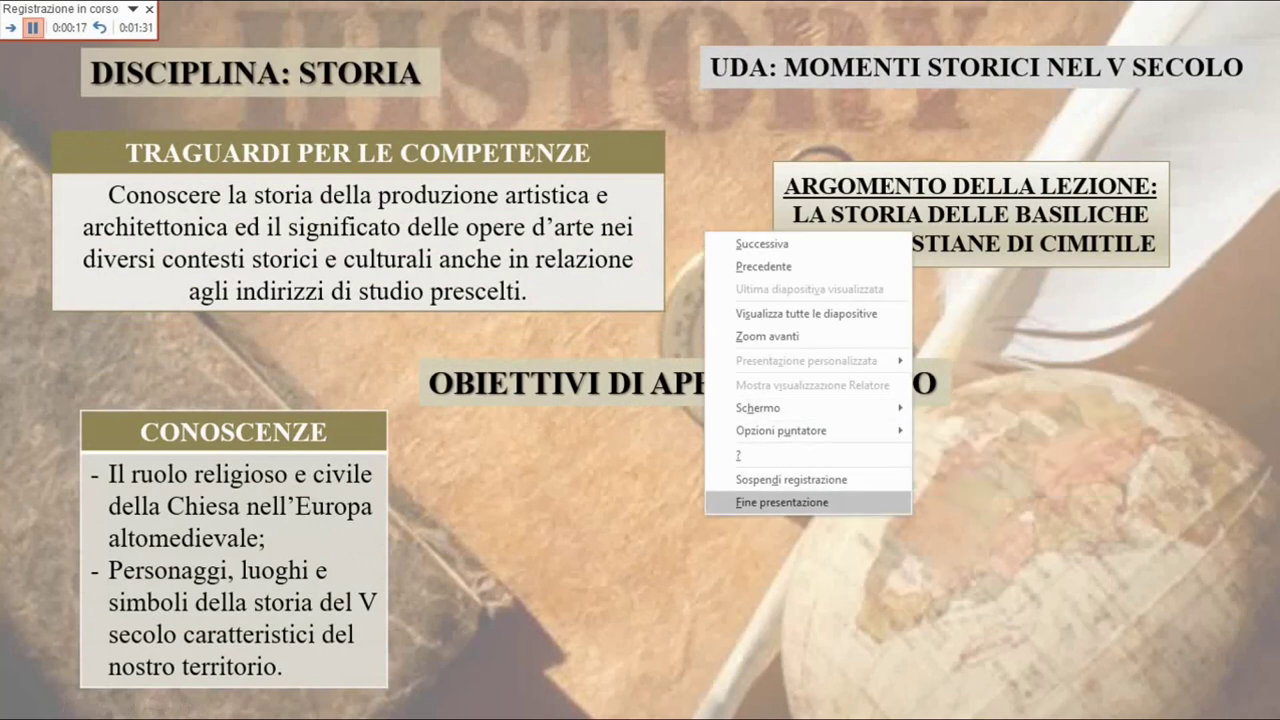
left_click(812, 503)
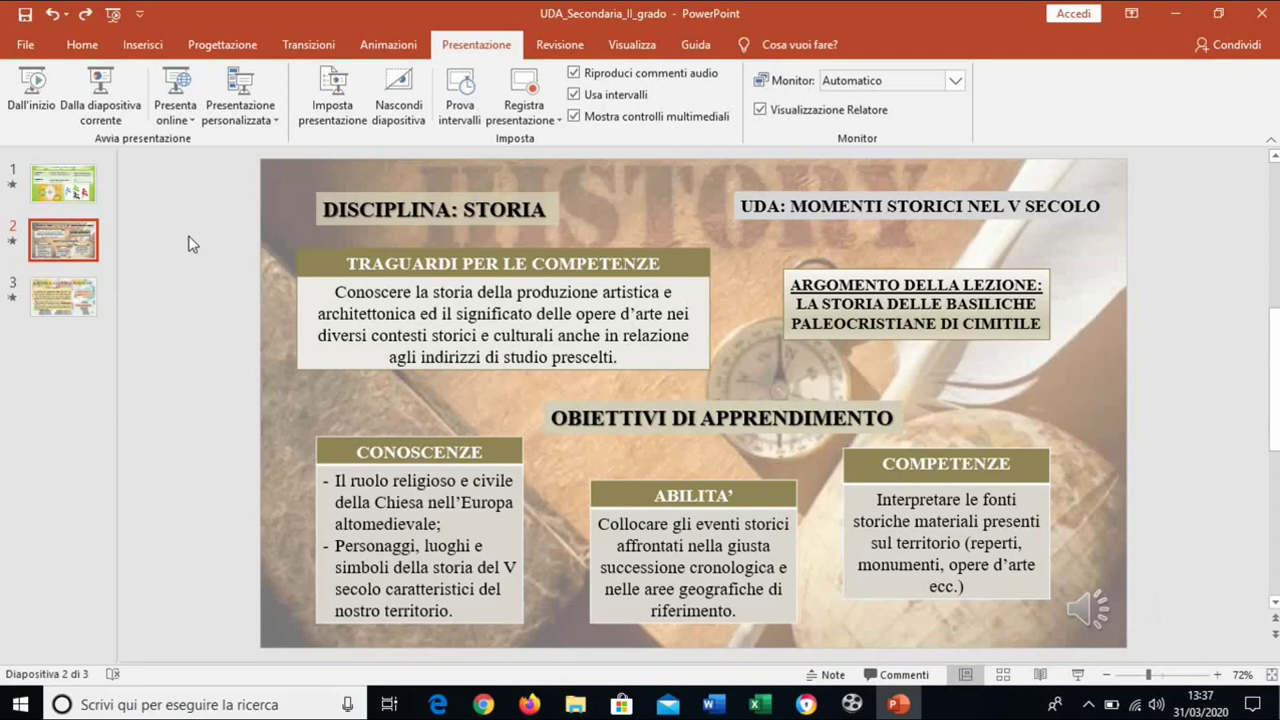
Reorder slides to Matrice pedagogica, Competenze-chiave europee, Disciplina: Storia, and save.
left_click(62, 314)
left_click(62, 240)
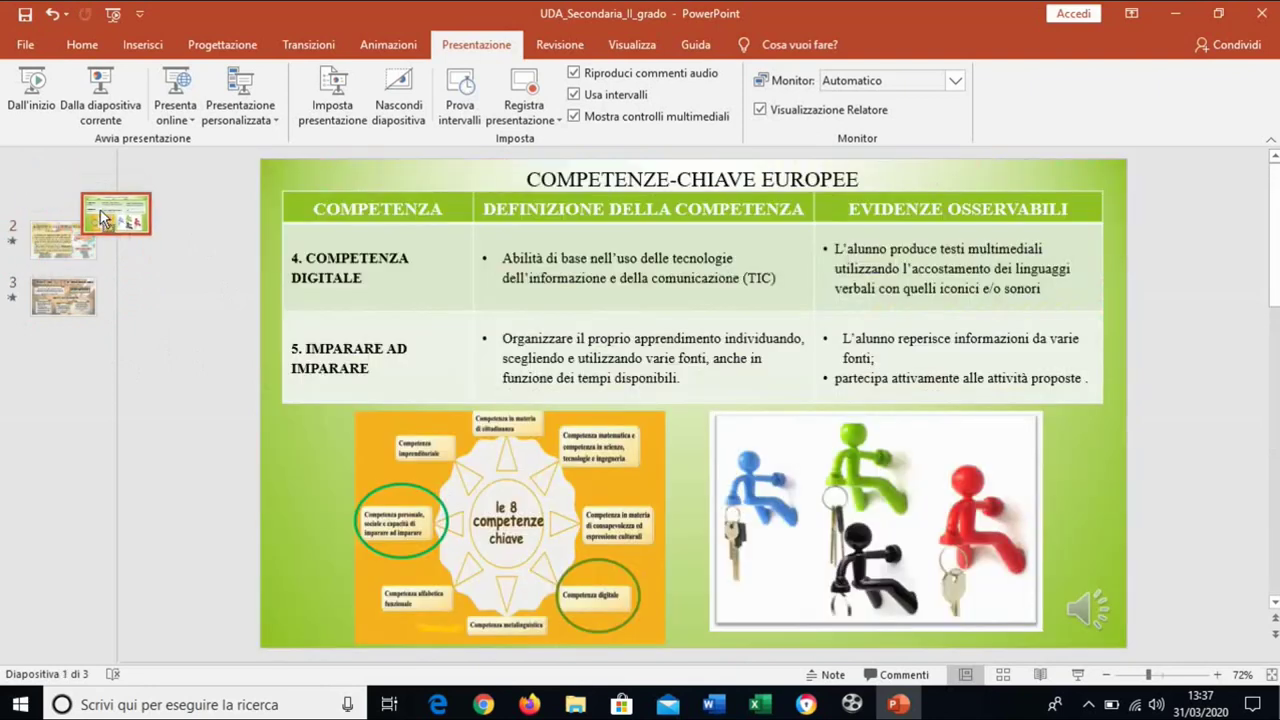
left_click_drag(45, 180, 90, 262)
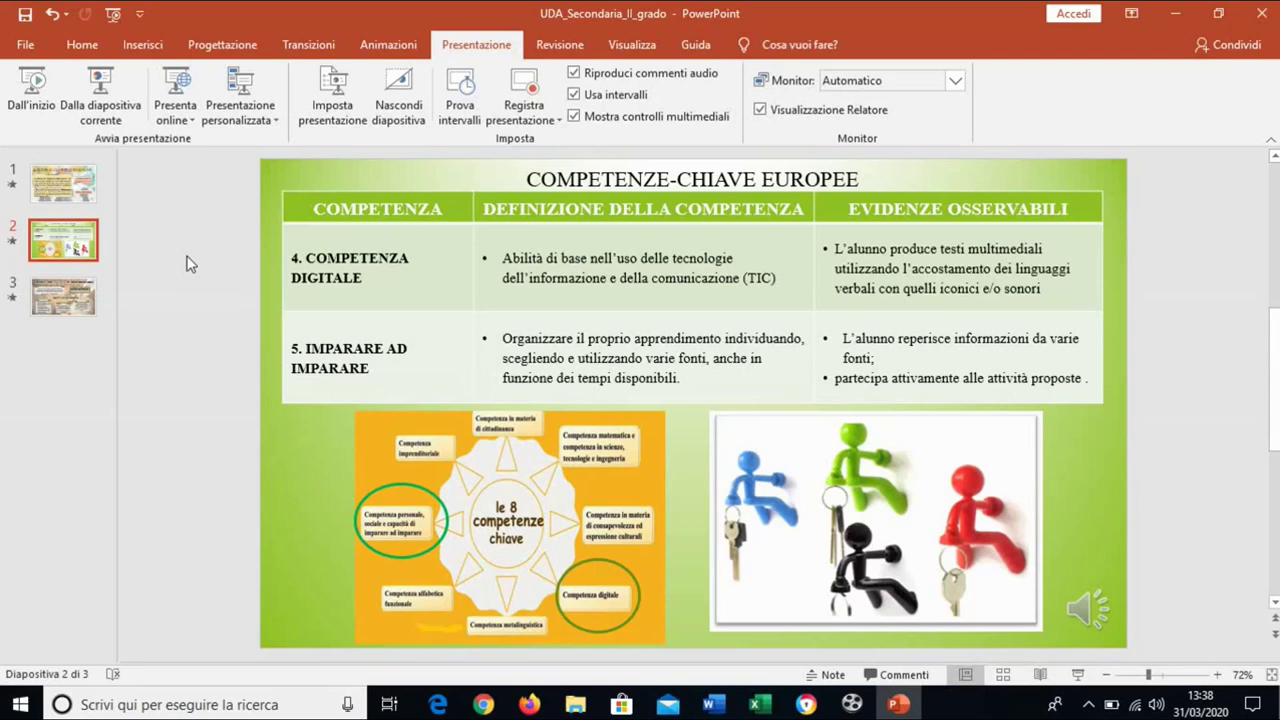
left_click(24, 14)
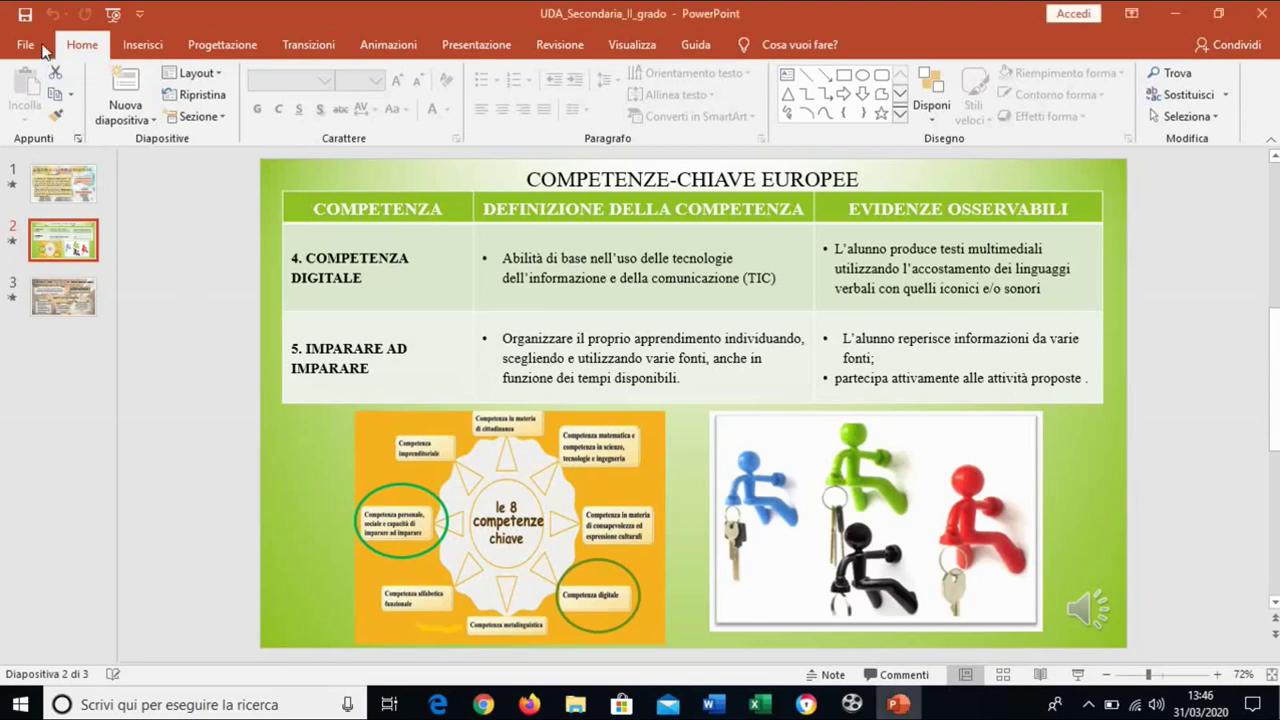
Save a copy as 'Solo presentazione di PowerPoint' (.ppsx) named UDA_presentazione.
left_click(43, 50)
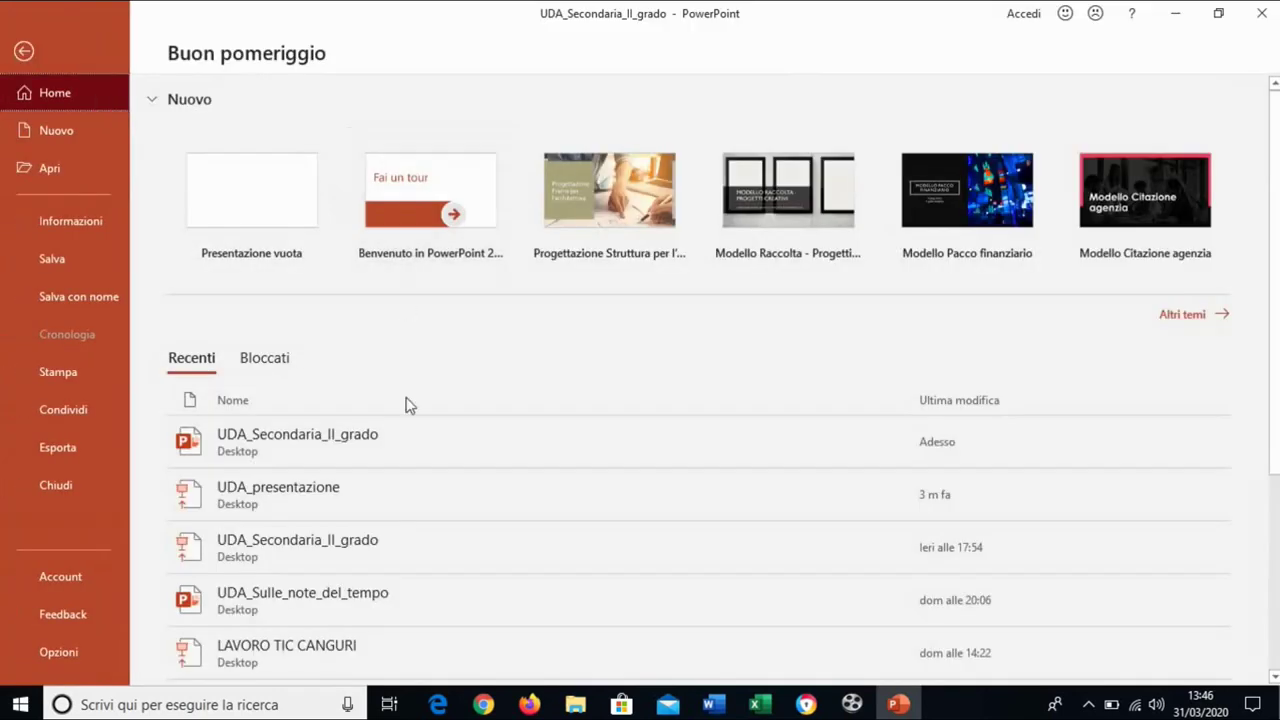
left_click(107, 306)
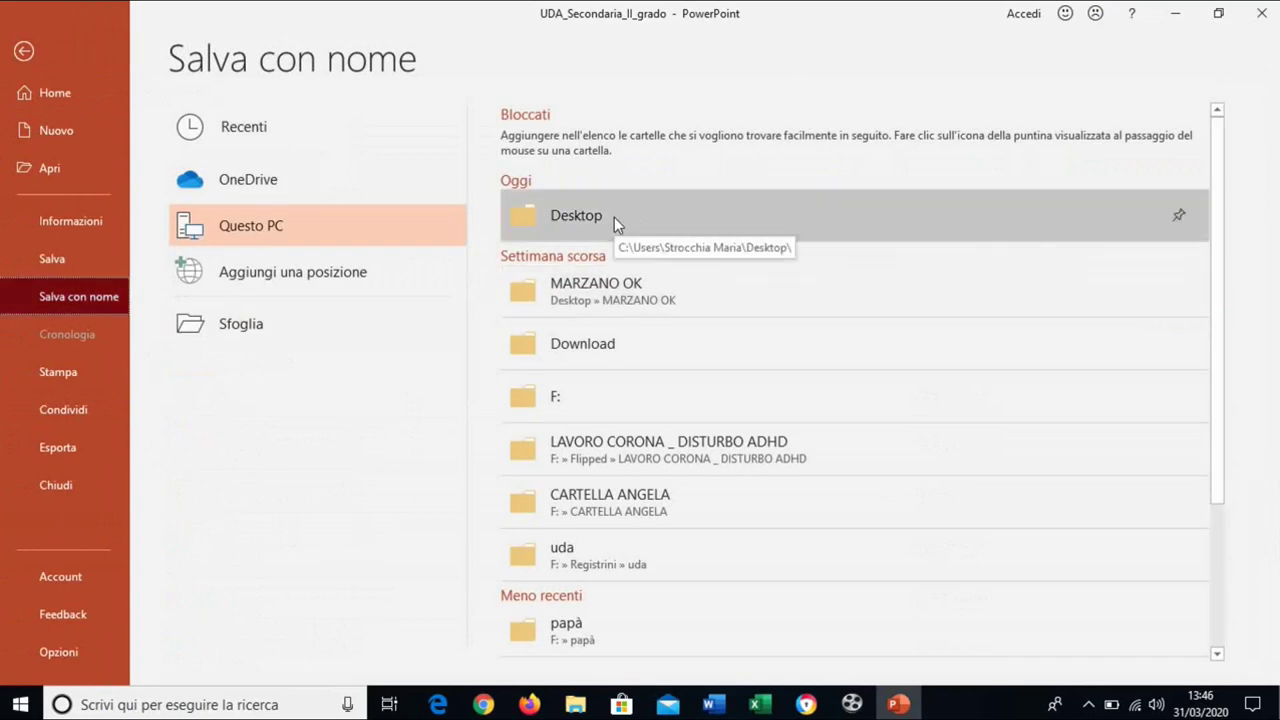
left_click(250, 338)
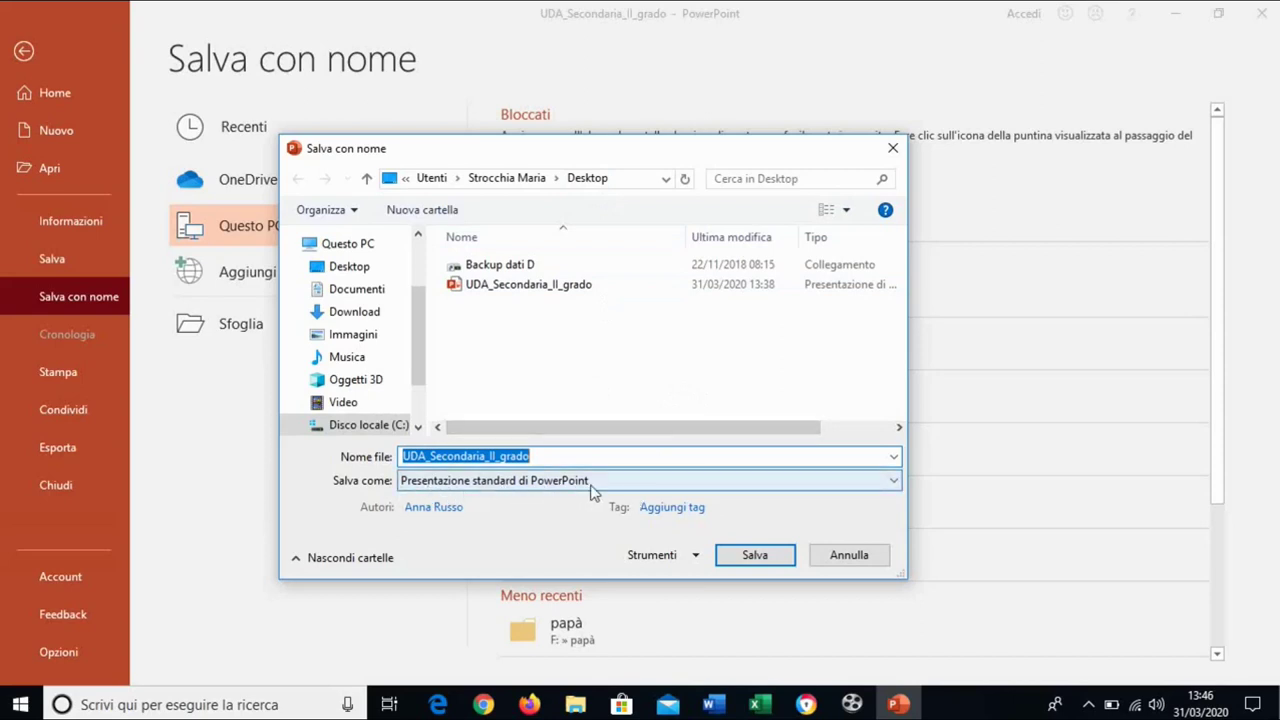
left_click(640, 481)
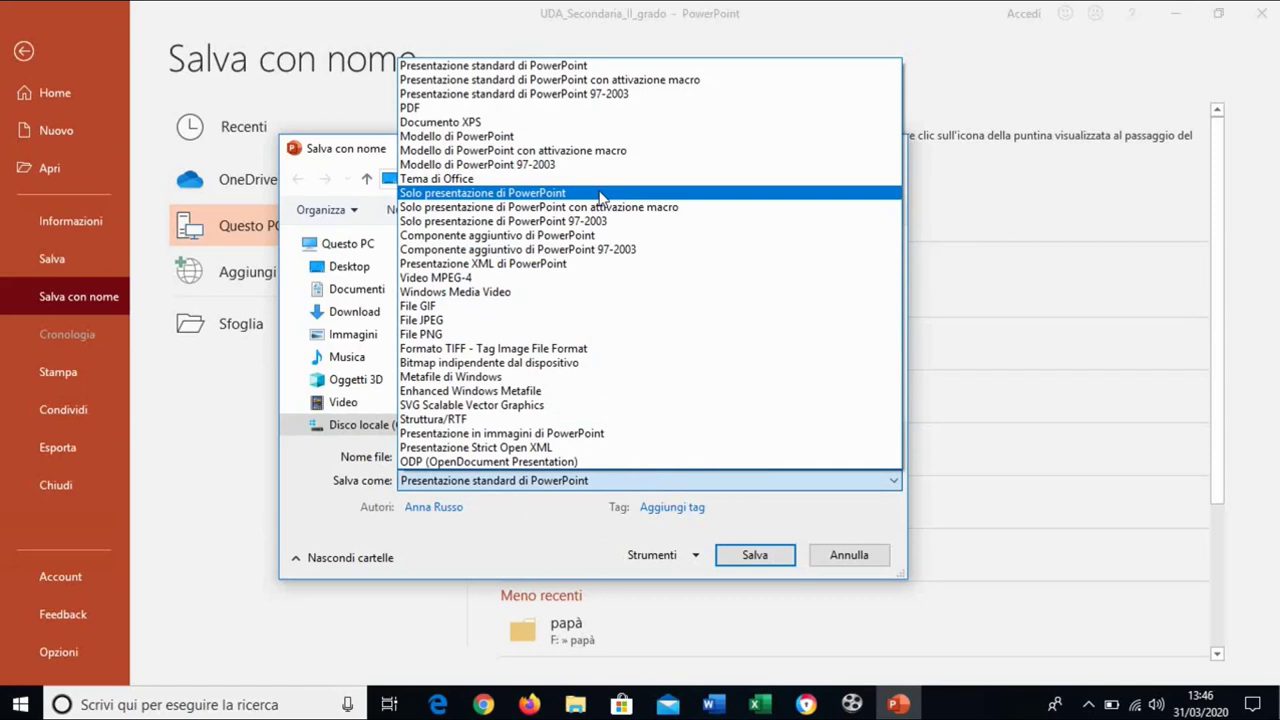
left_click(601, 193)
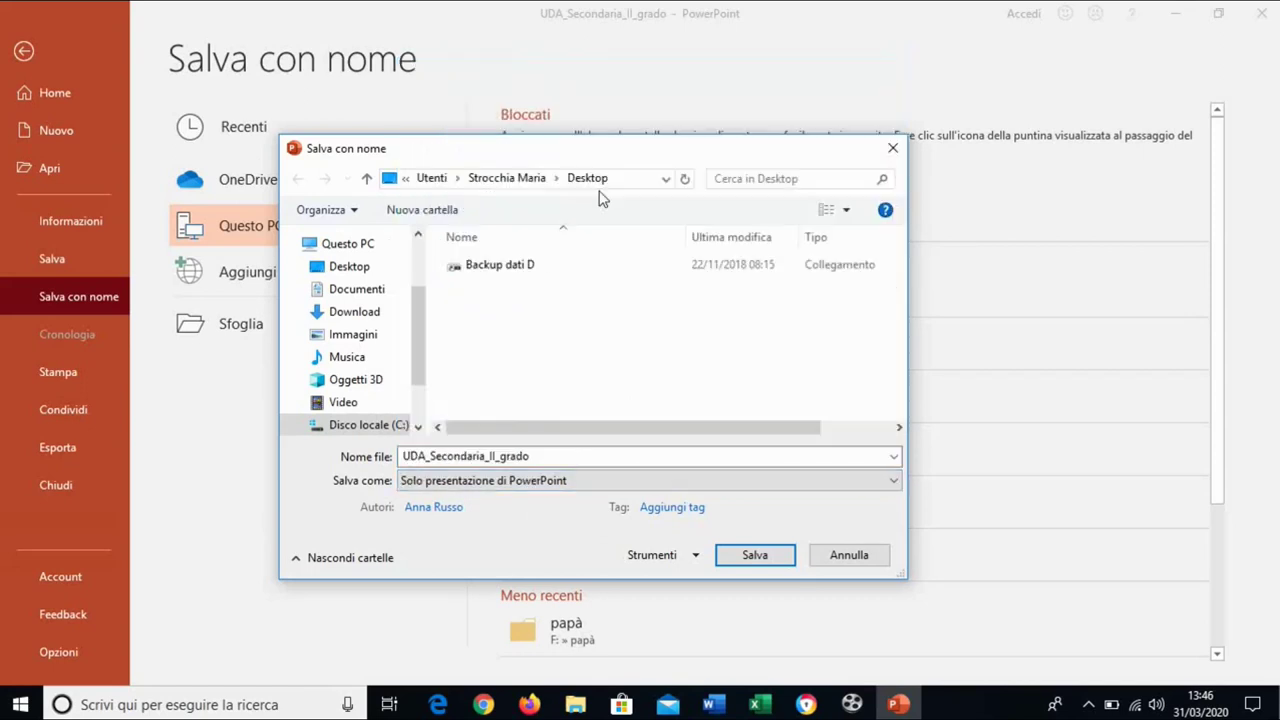
left_click(556, 455)
left_click(556, 455)
key("BackSpace")
key("BackSpace")
key("BackSpace")
key("BackSpace")
key("BackSpace")
key("BackSpace")
key("BackSpace")
key("BackSpace")
key("BackSpace")
key("BackSpace")
type("pres")
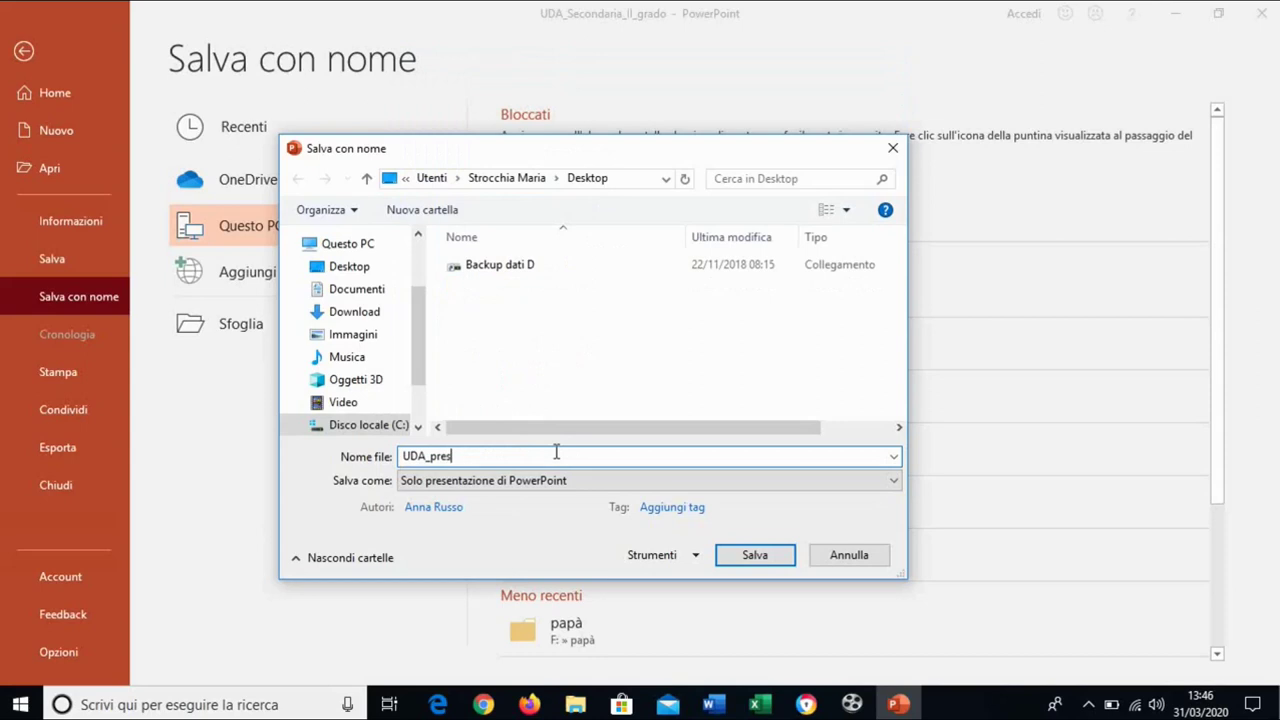
type("entazione")
left_click(753, 555)
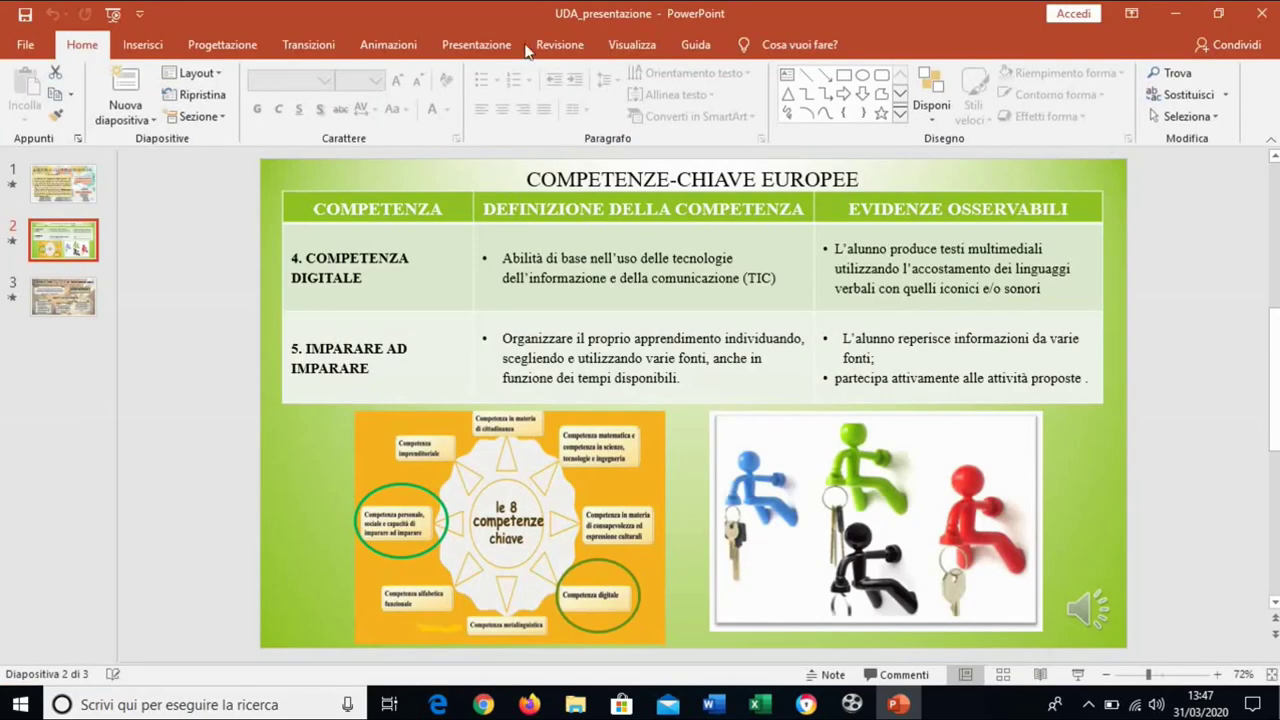
Save again, close PowerPoint, move UDA_presentazione to the desktop centre, and return to the WeSchool browser.
left_click(40, 13)
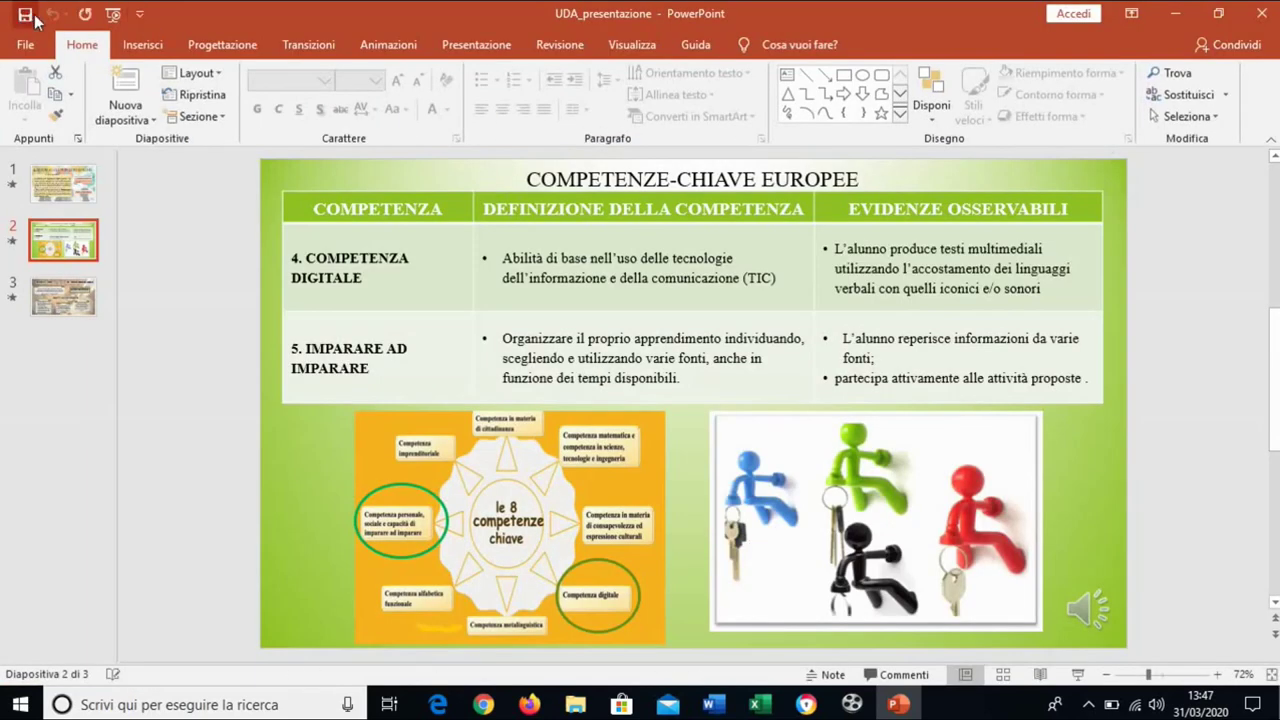
left_click(1259, 14)
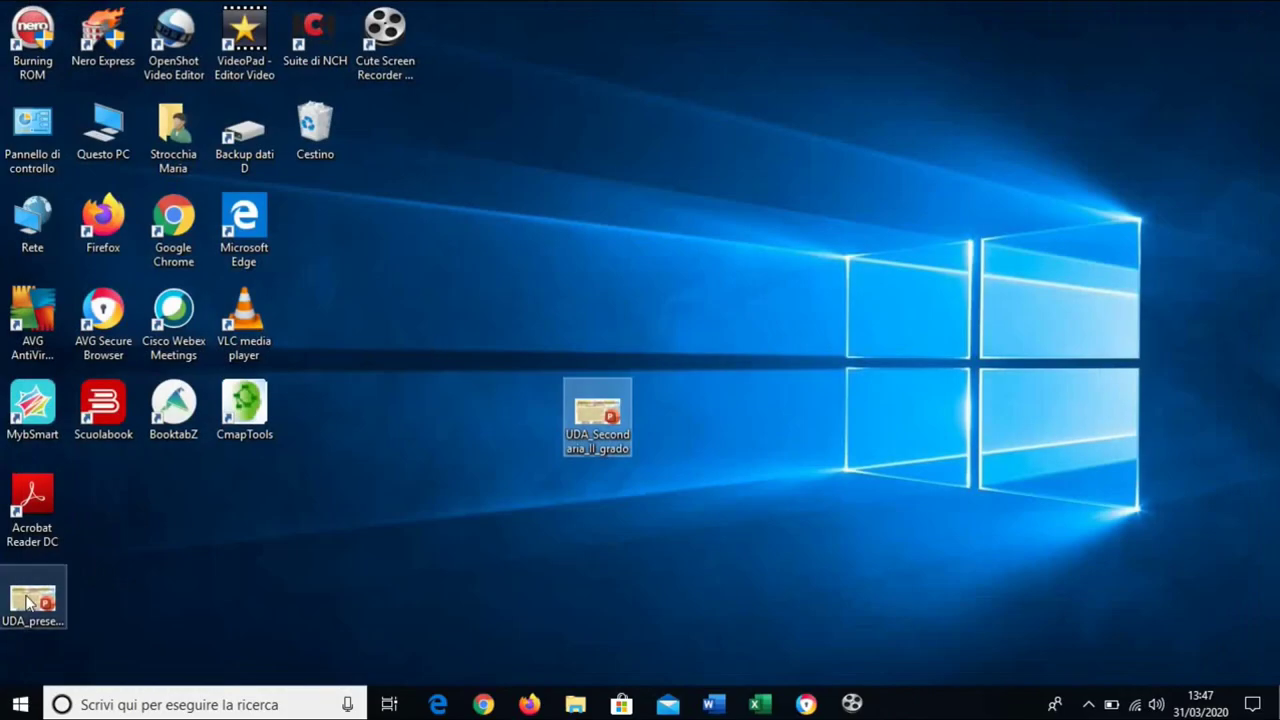
mouse_move(32, 600)
left_mouse_down()
mouse_move(182, 568)
mouse_move(481, 410)
left_mouse_up()
left_click(545, 463)
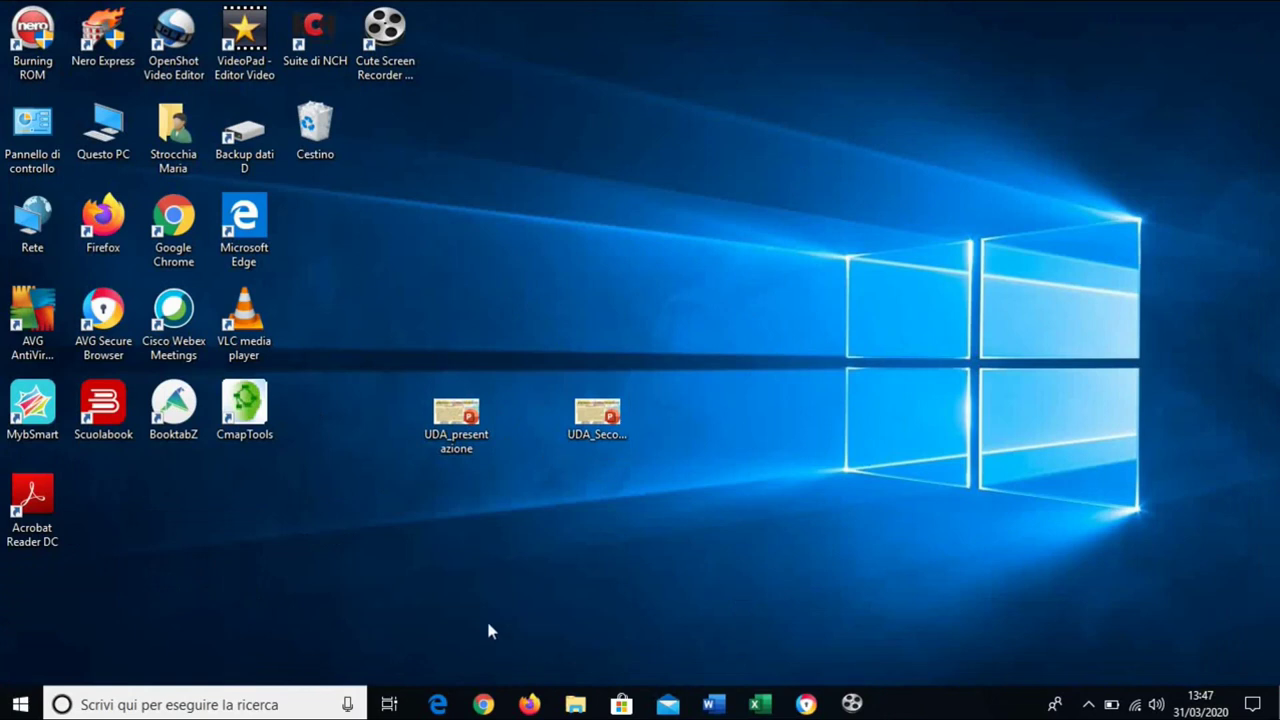
left_click(484, 704)
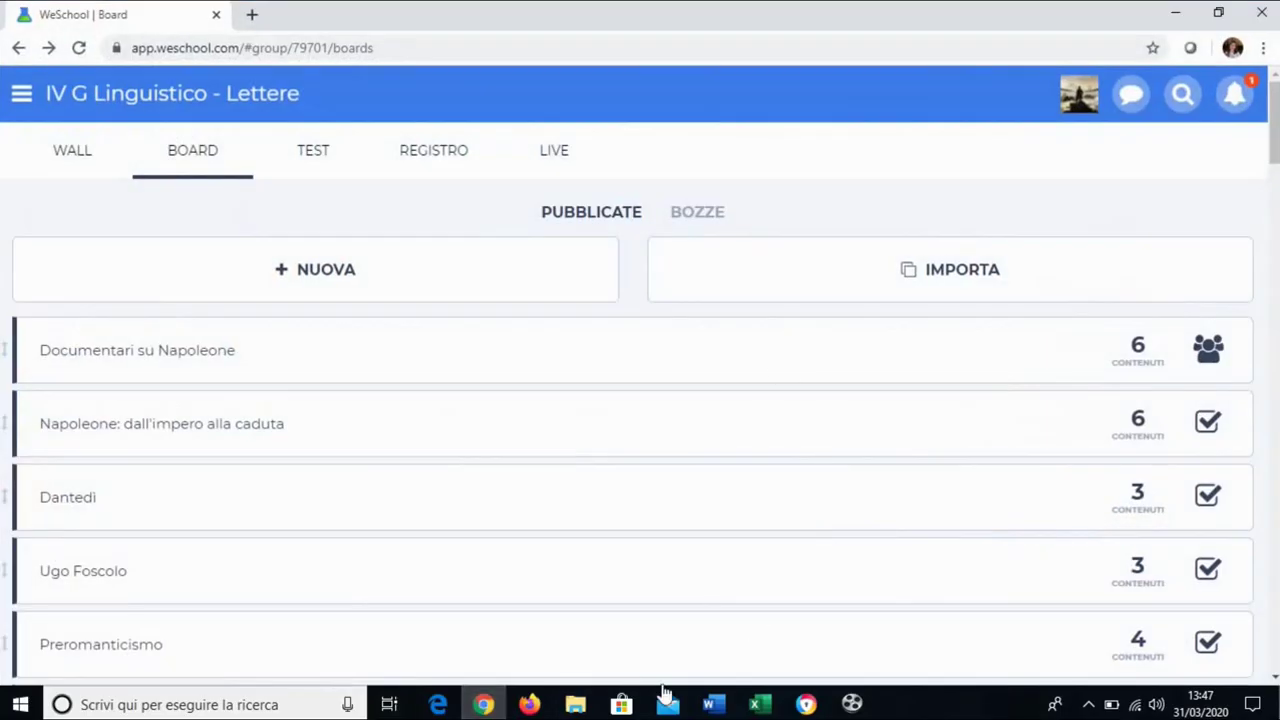
Create a new board for IV G Linguistico - Lettere and open slot 1's content-type picker.
left_click(489, 297)
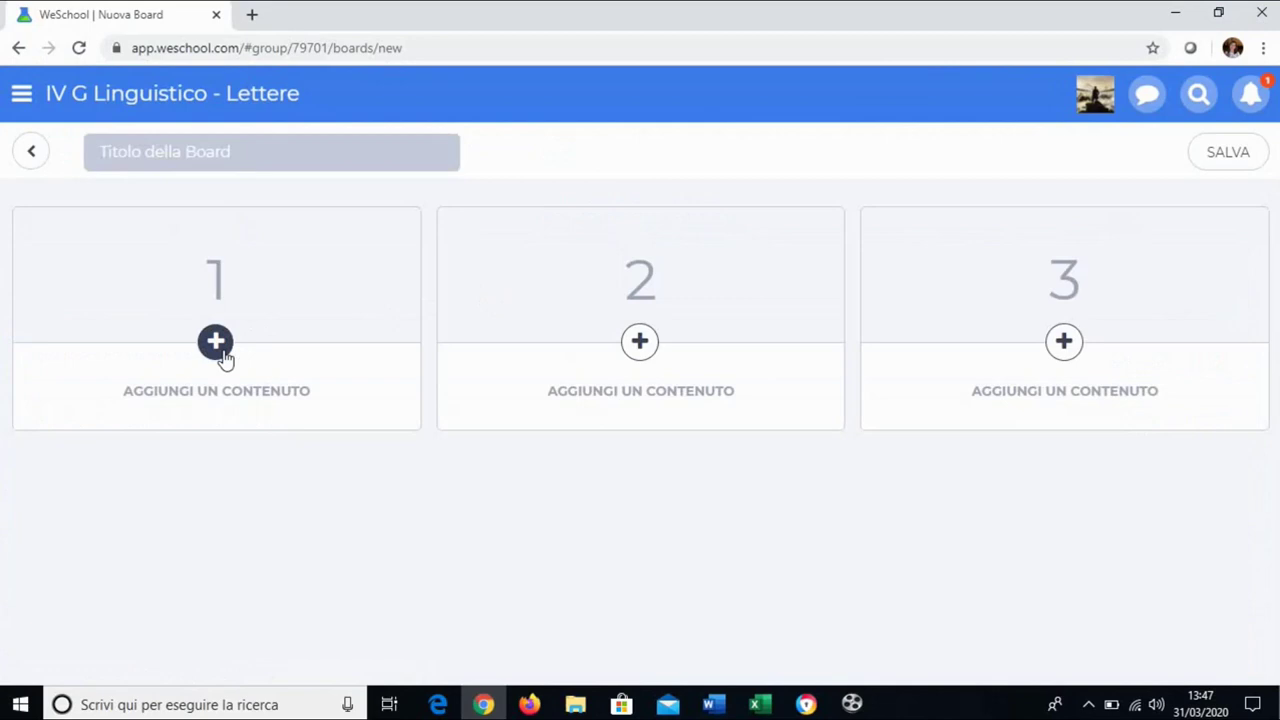
left_click(218, 346)
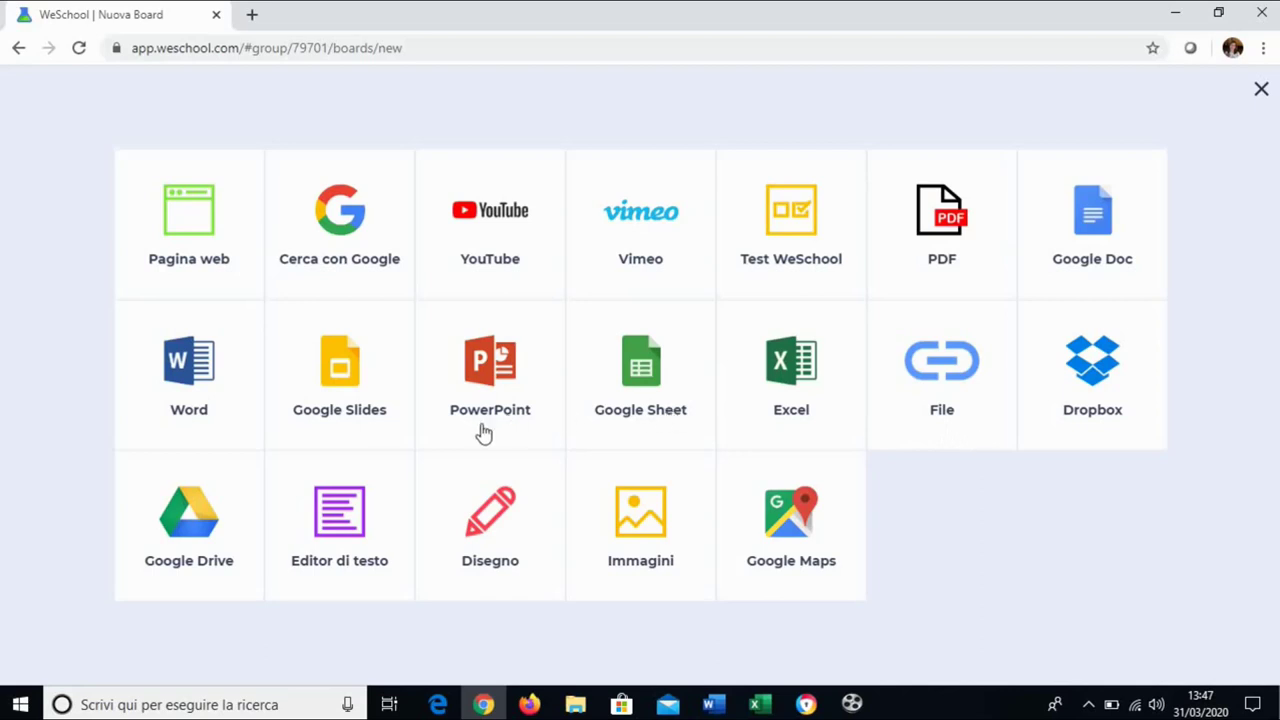
Upload UDA_presentazione.ppsx from the Desktop using the File content type instead of PowerPoint.
left_click(522, 386)
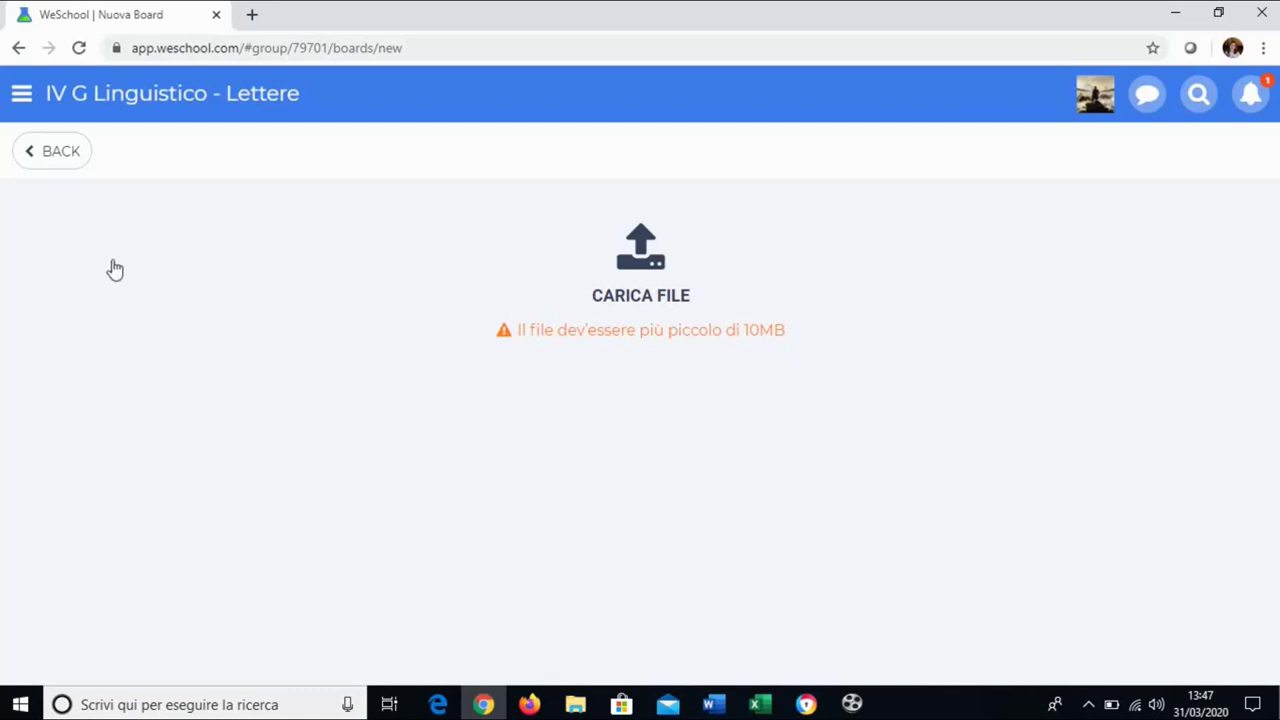
left_click(47, 155)
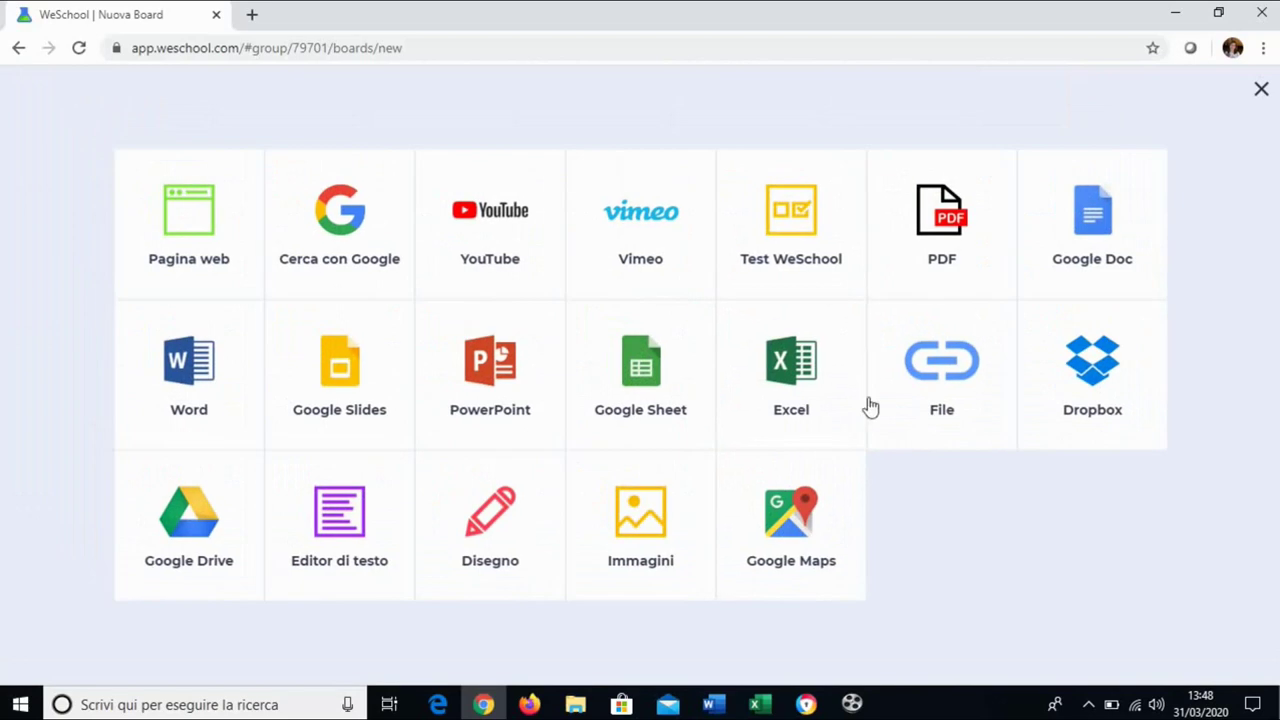
left_click(977, 430)
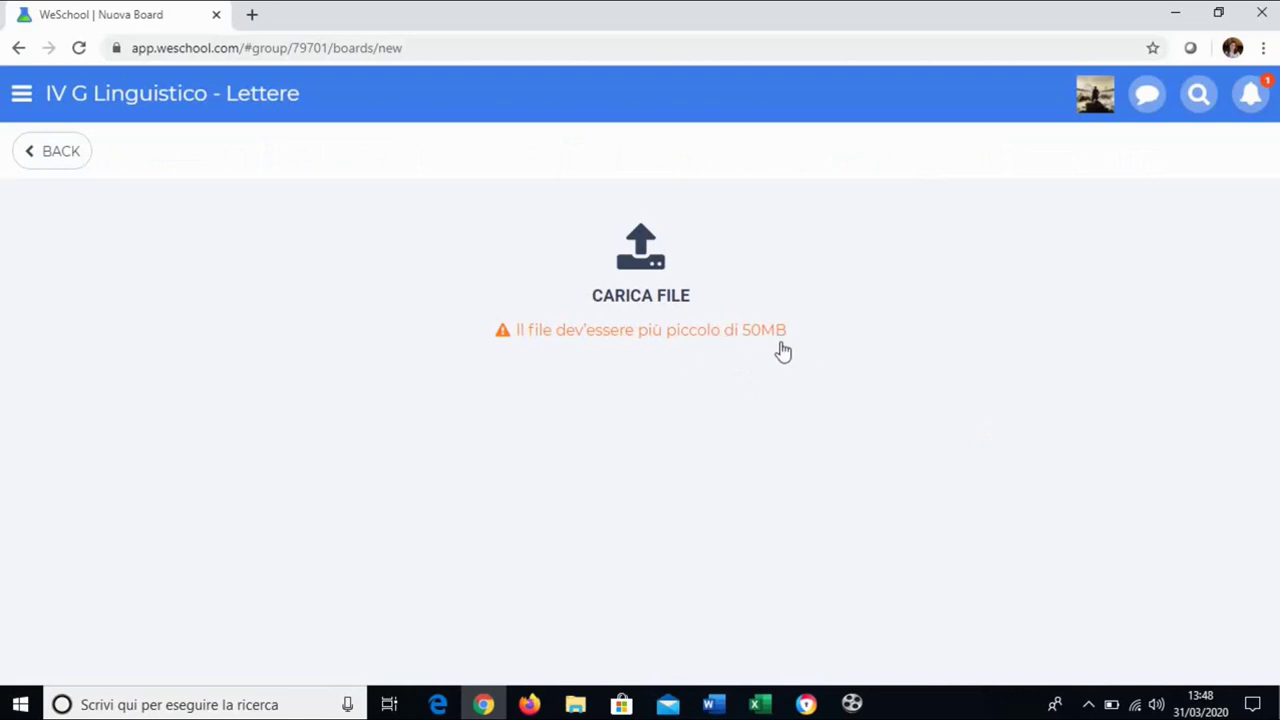
left_click(700, 335)
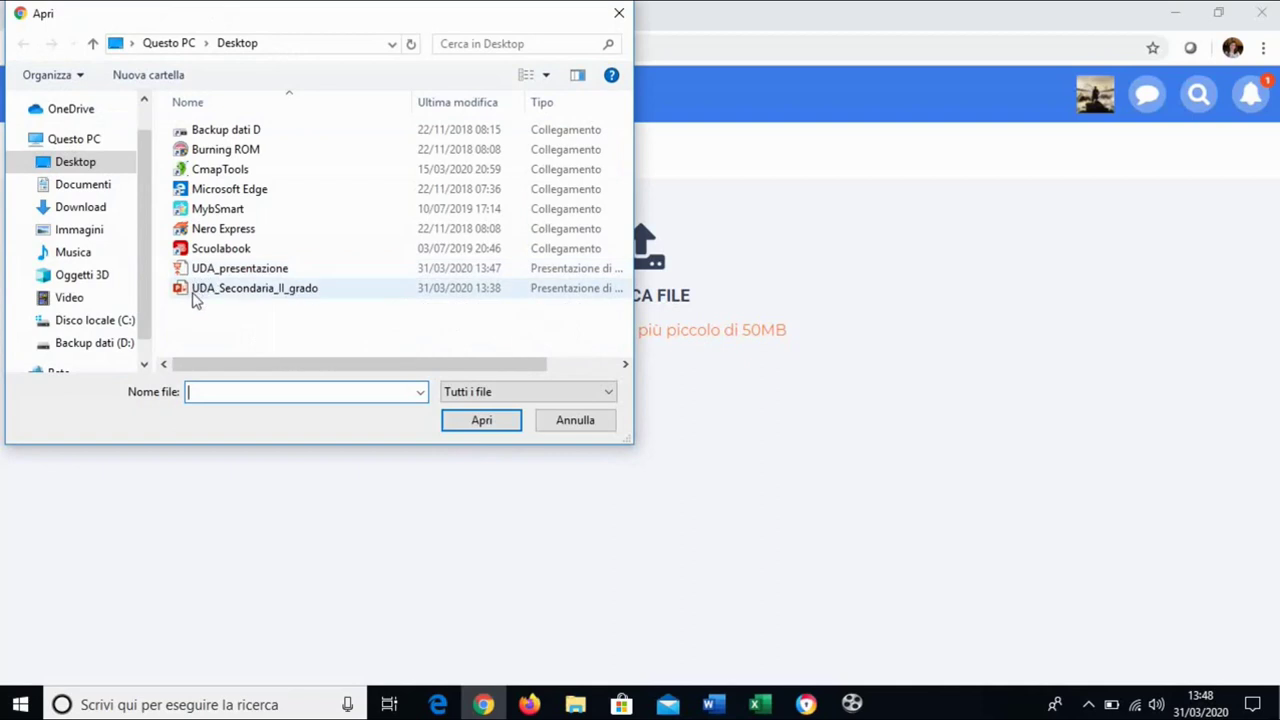
left_click(282, 270)
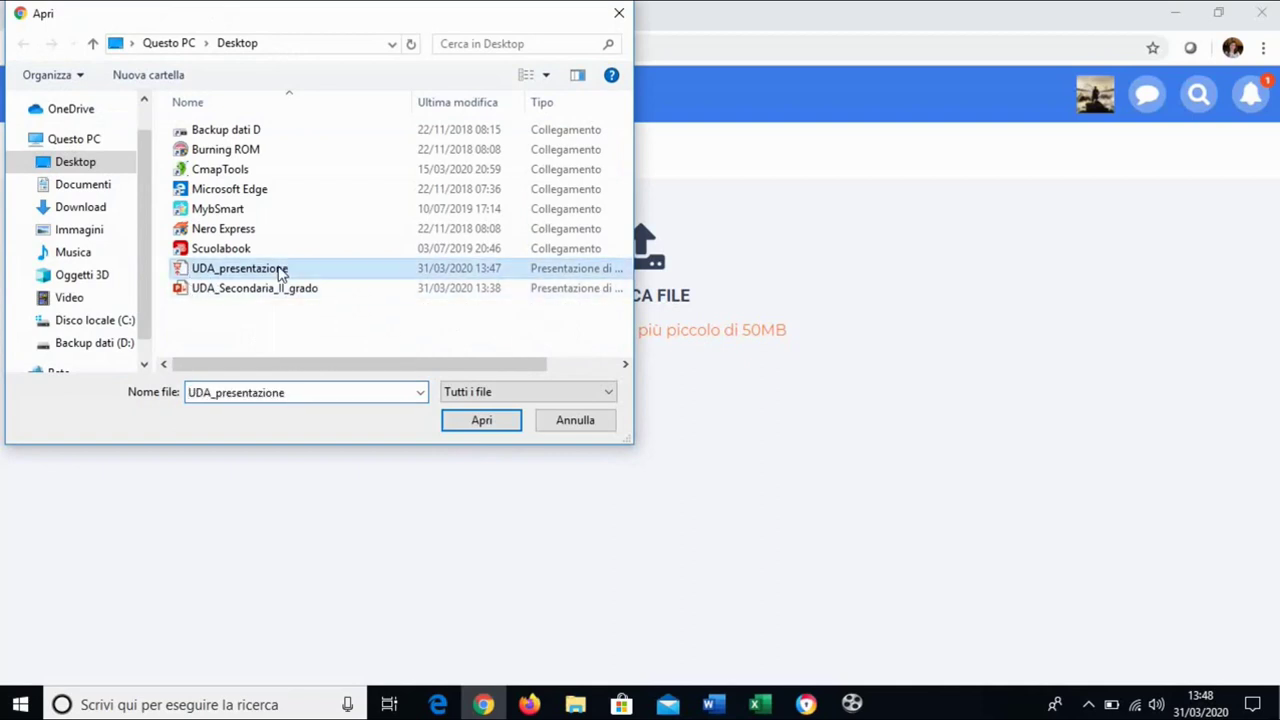
left_click(491, 420)
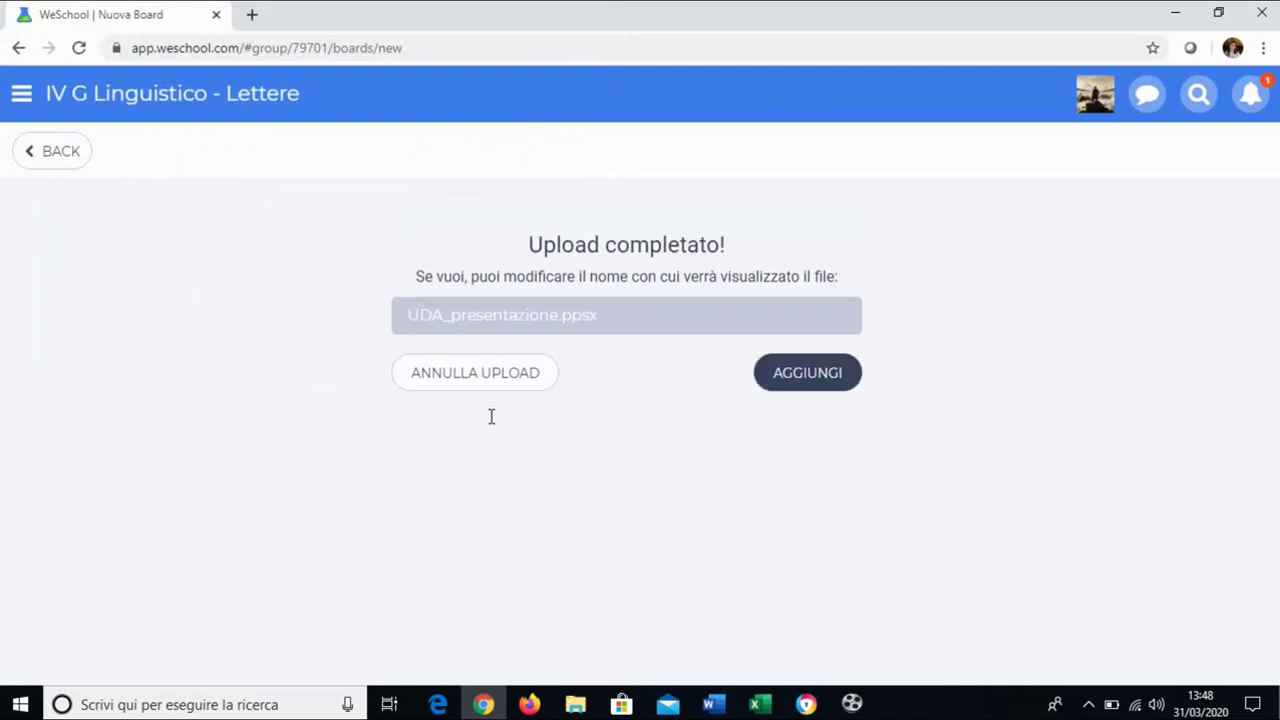
Add UDA_presentazione.ppsx to the first board slot and open its content page.
left_click(808, 372)
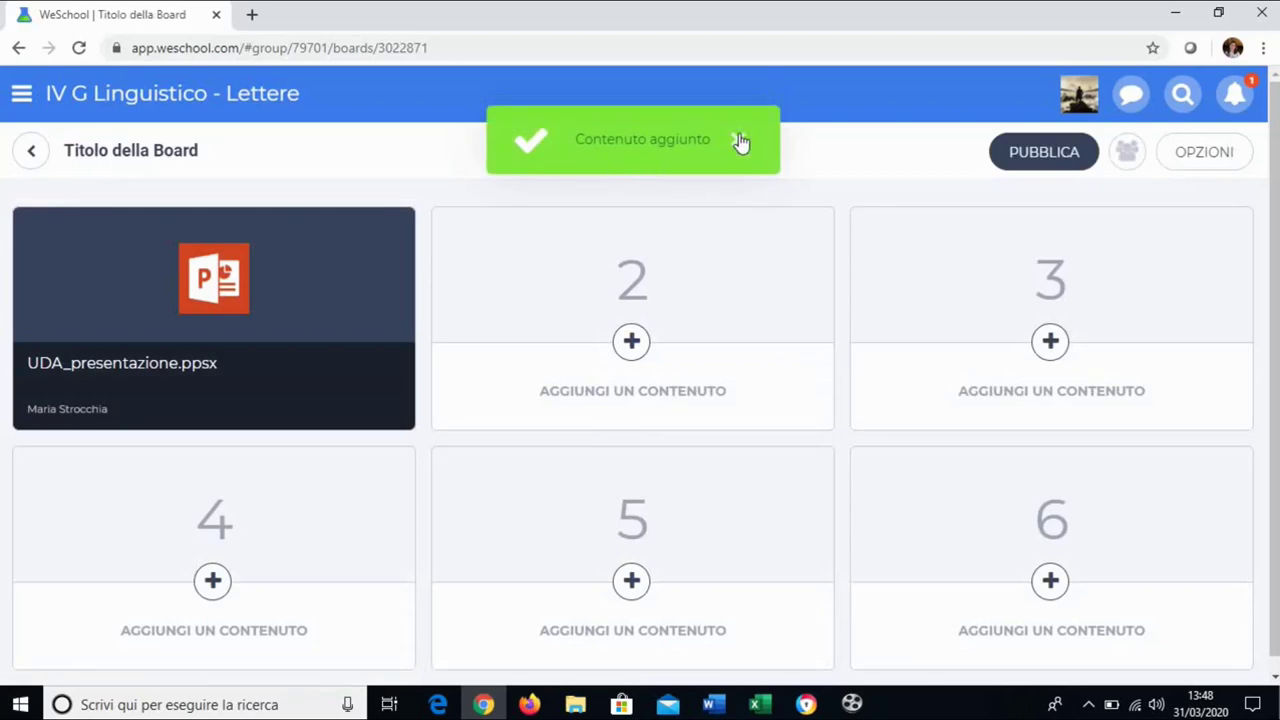
left_click(266, 351)
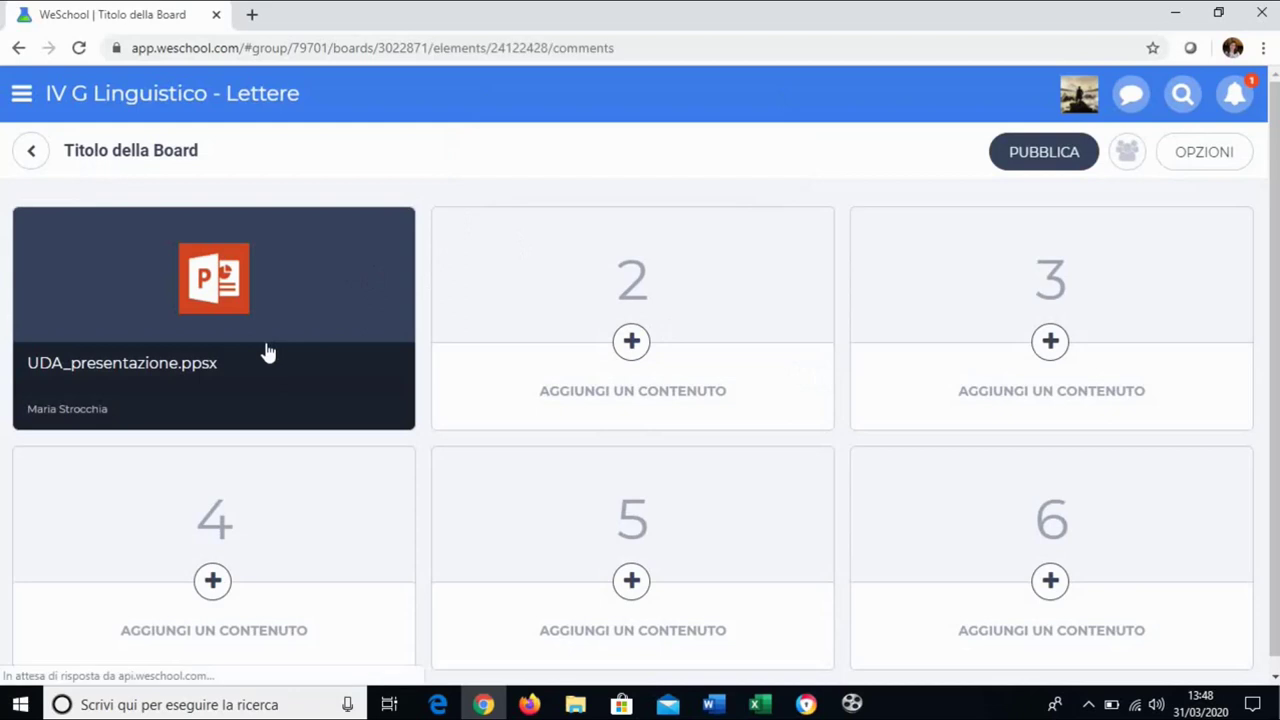